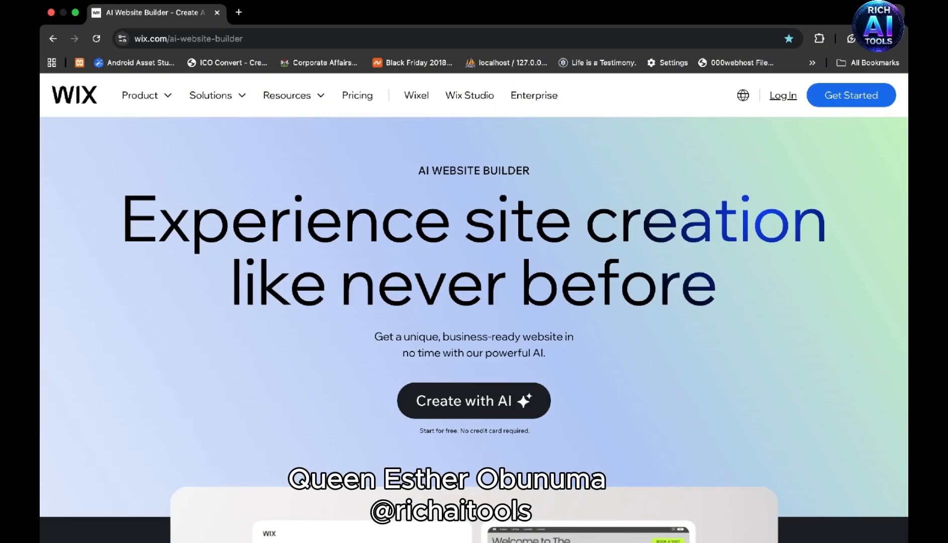
- Start creating a site with AI, signing in with the Google account and skipping the passkey setup
left_click(469, 401)
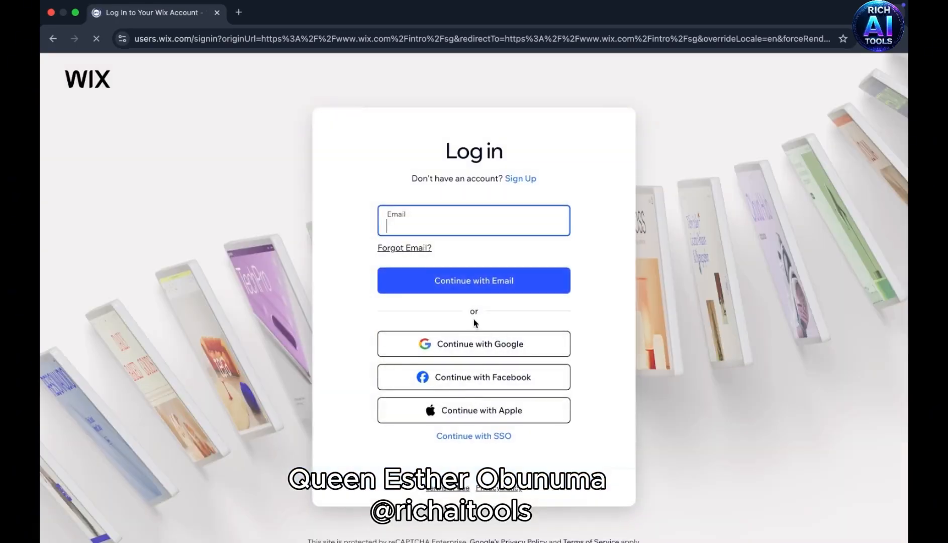
left_click(467, 346)
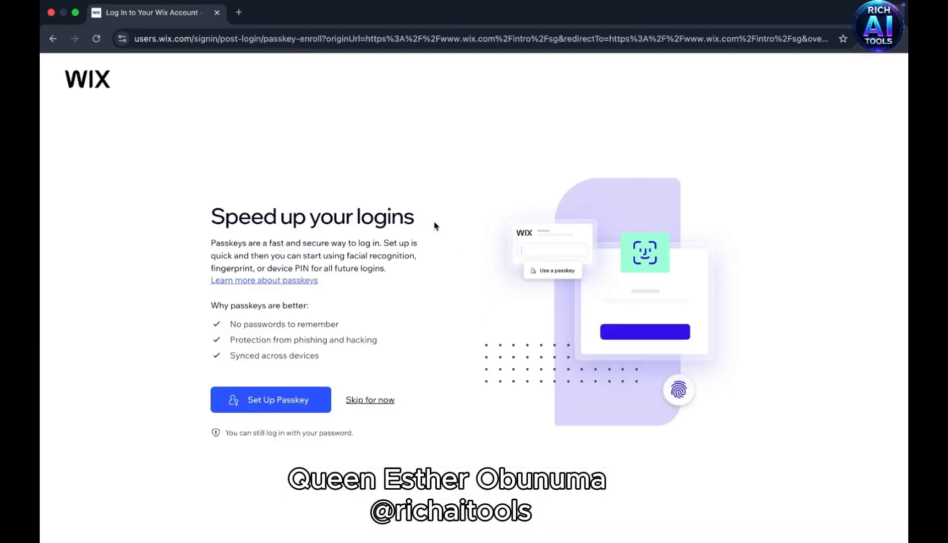
left_click(364, 401)
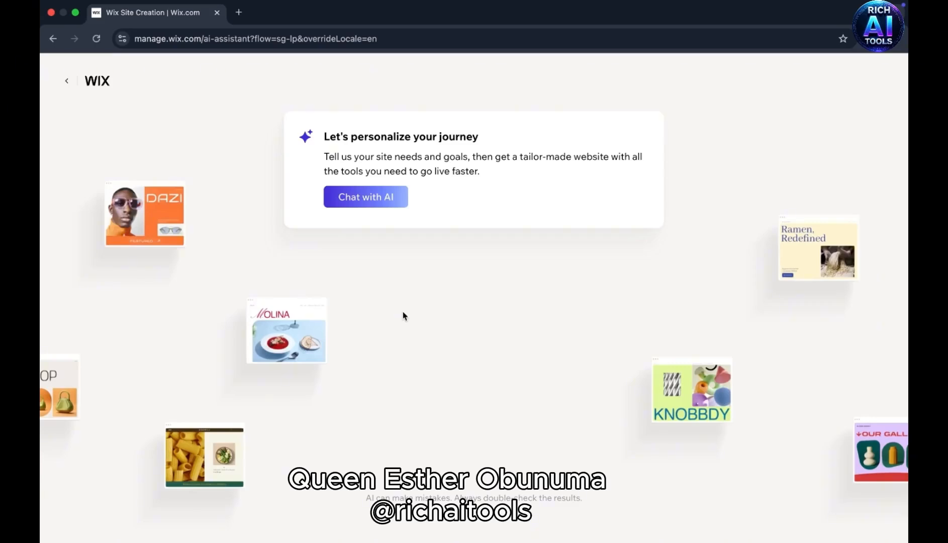
- Send the AI chat a brief for the "RICH AI TOOLS" training community website with Home, About Us, Contact Us and Join Us pages
left_click(367, 202)
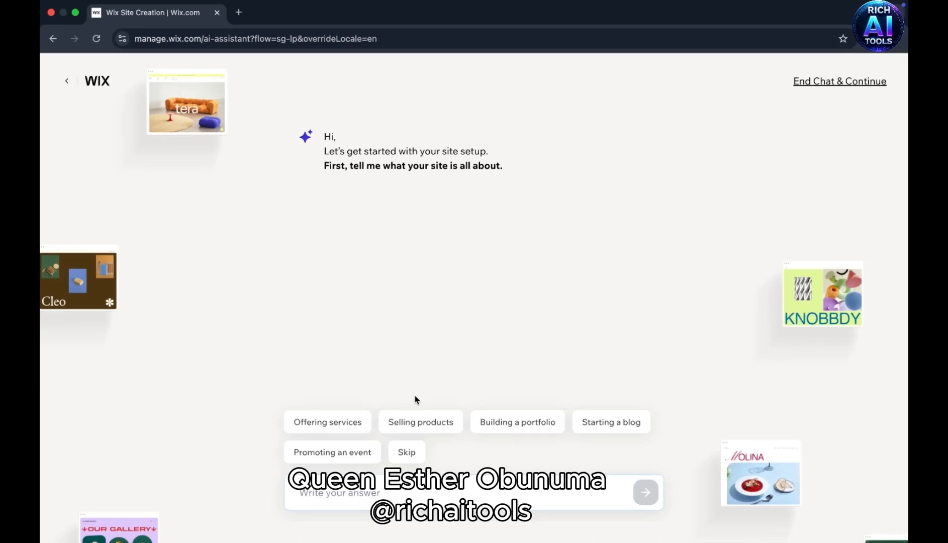
left_click(337, 493)
key("super+v")
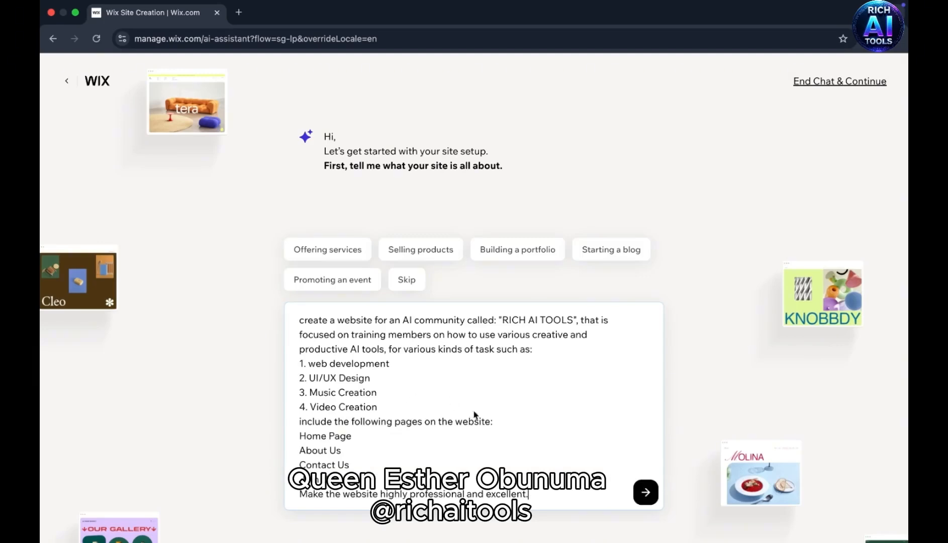
left_click(645, 493)
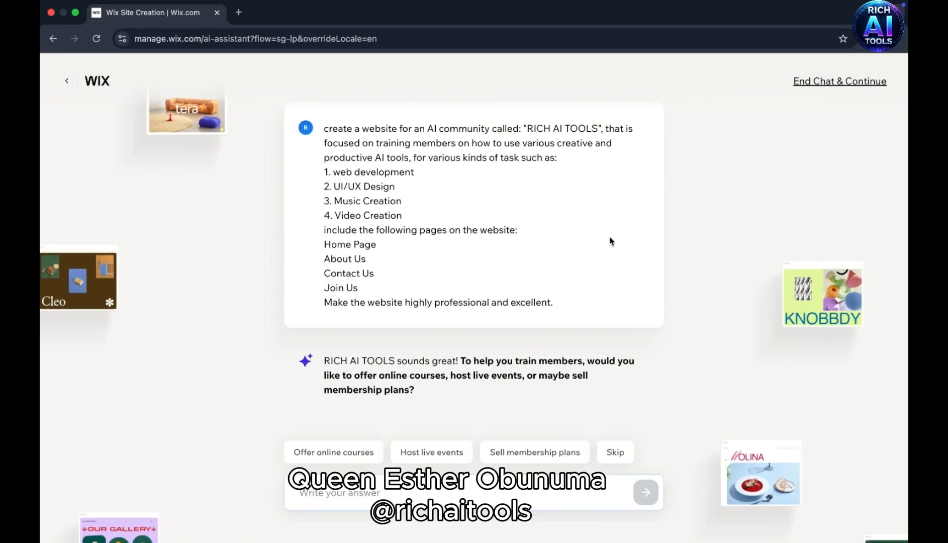
- Answer "yes" to the question about courses, live events or membership plans, and end the chat to continue with site creation
left_click(358, 494)
type("yes")
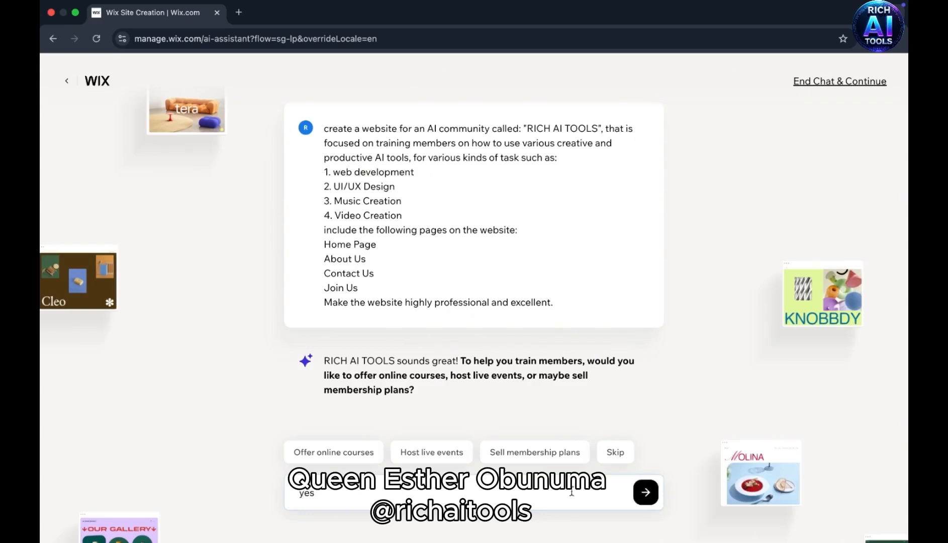
left_click(646, 493)
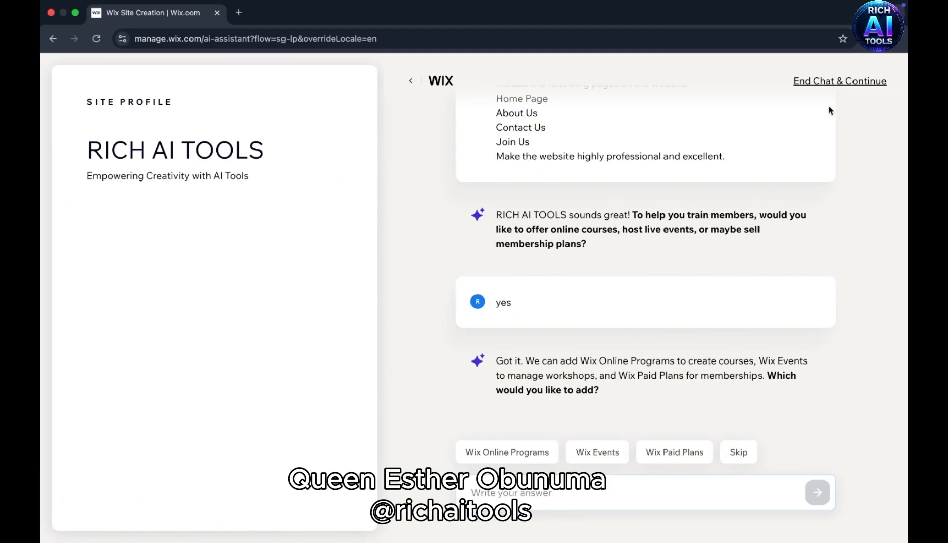
left_click(833, 82)
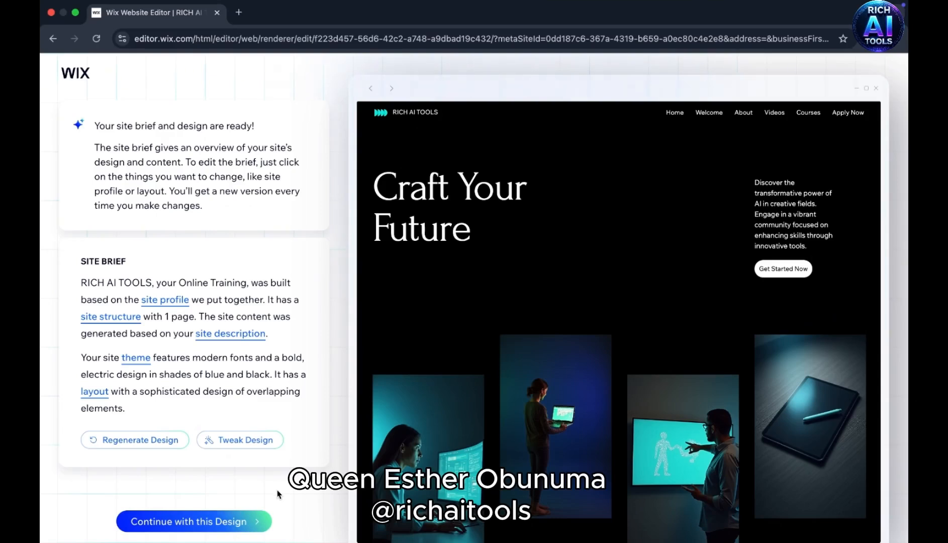
- Accept the generated design, review its preview and continue to the editor without setting up a custom domain
left_click(209, 520)
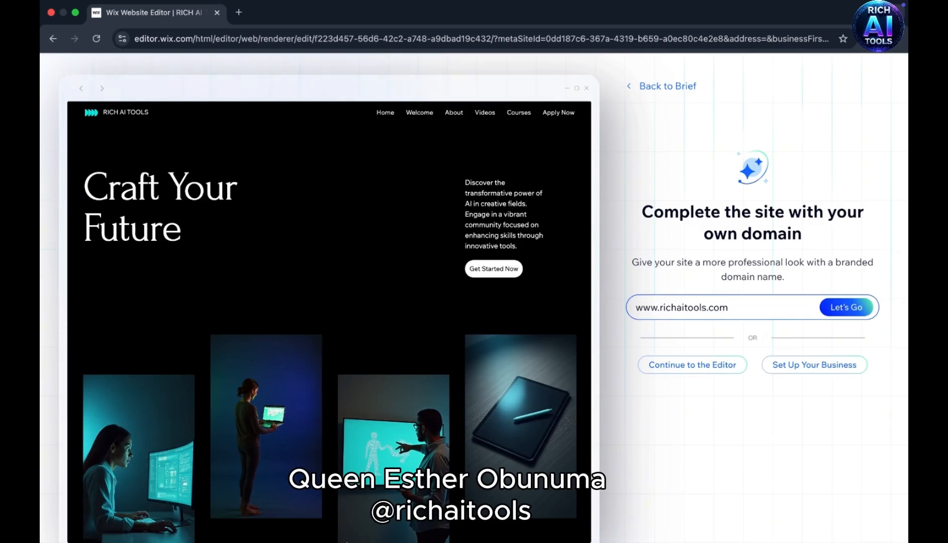
mouse_move(251, 542)
scroll(455, 260, "down", 10)
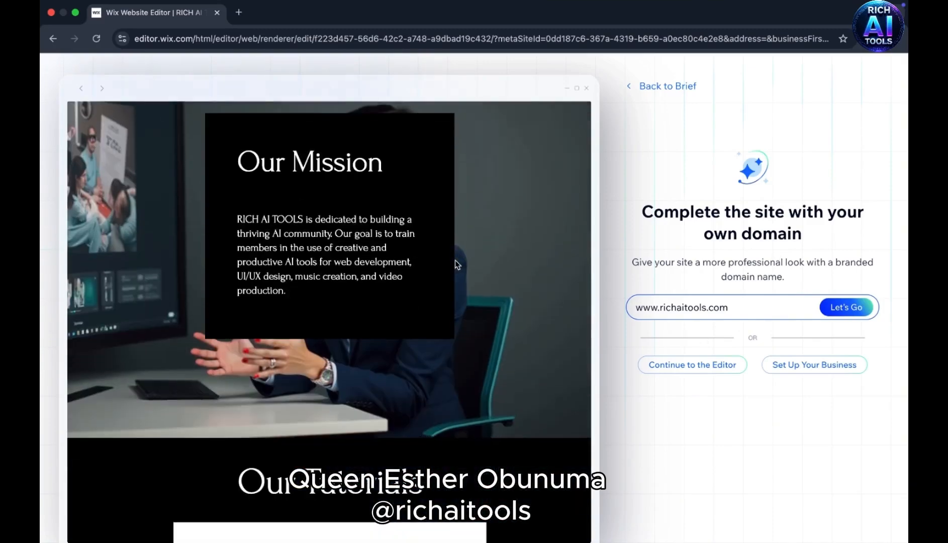
scroll(455, 262, "down", 15)
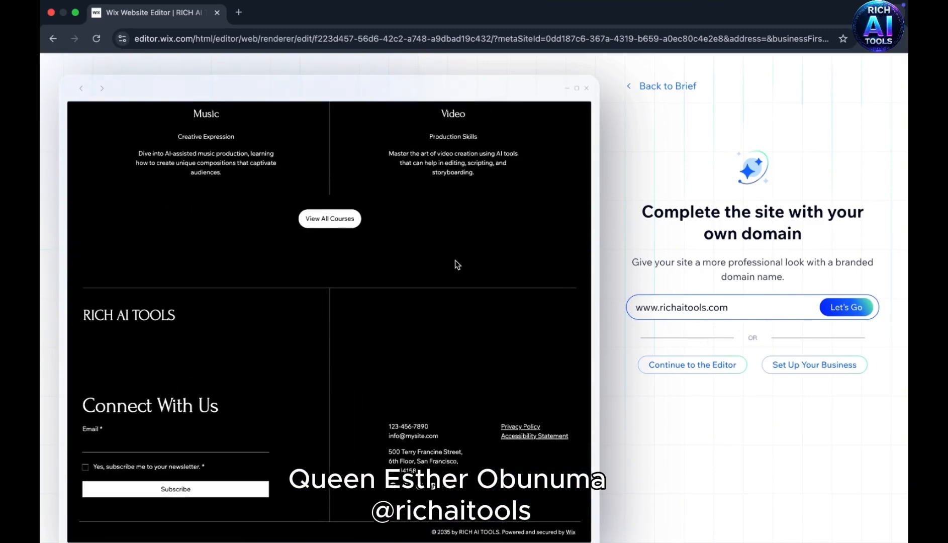
scroll(457, 264, "up", 15)
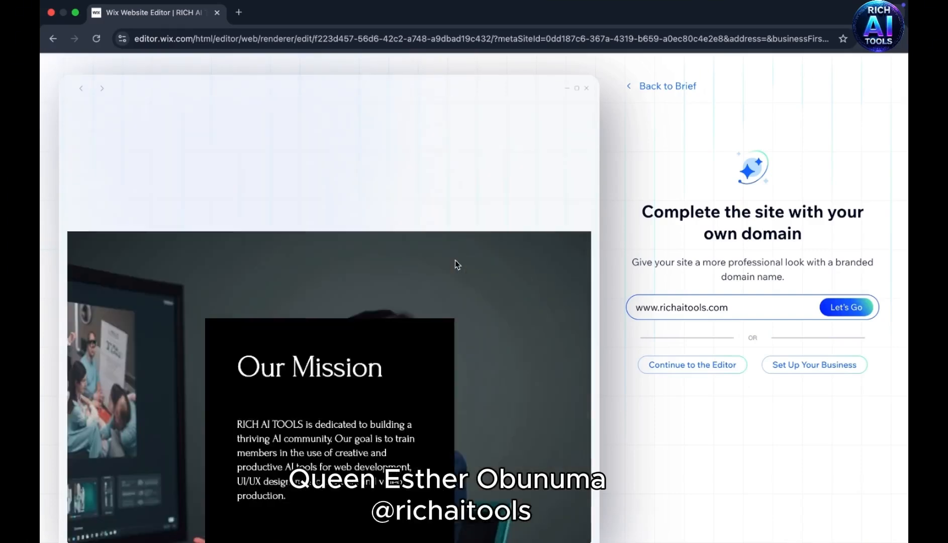
scroll(457, 264, "up", 5)
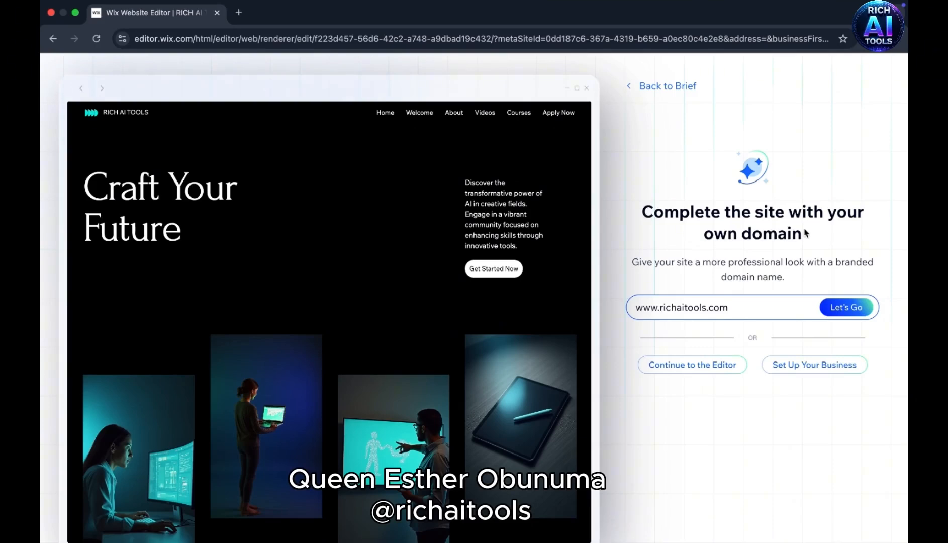
left_click(691, 367)
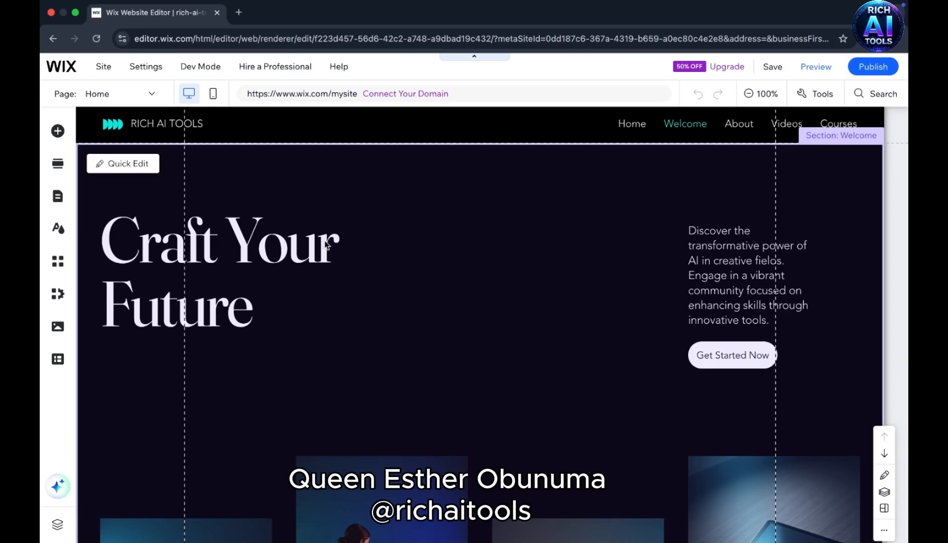
- Look through all sections of the generated Home page, from the Welcome section down to the footer
scroll(325, 244, "down", 10)
scroll(325, 245, "down", 15)
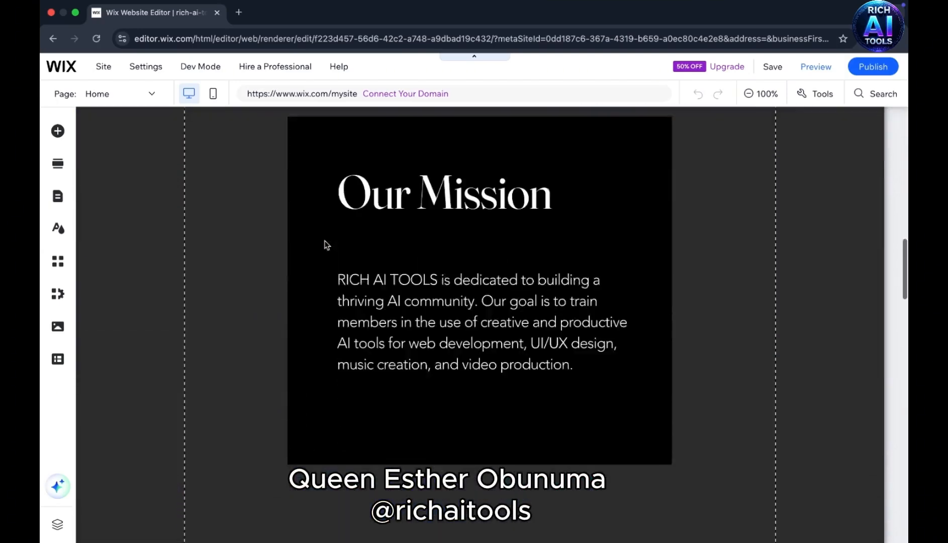
scroll(326, 244, "down", 5)
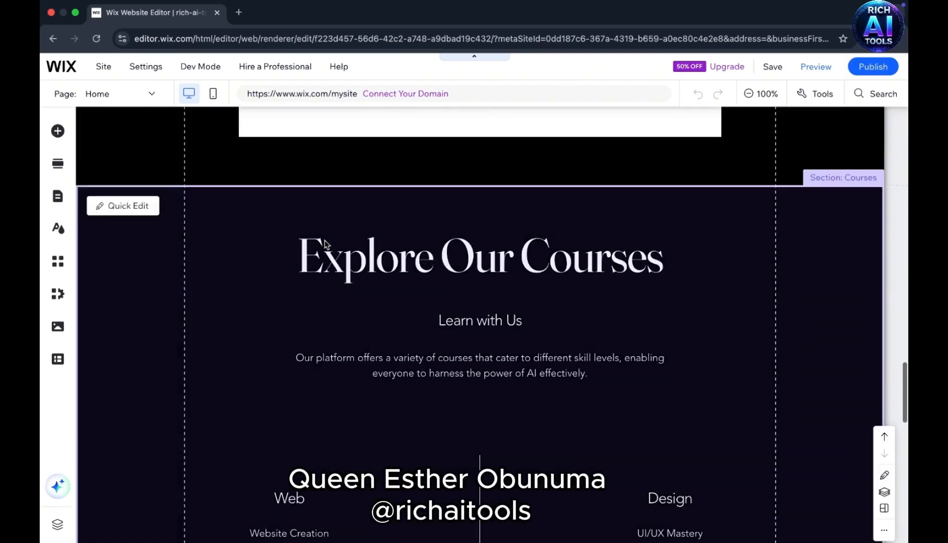
scroll(324, 244, "down", 12)
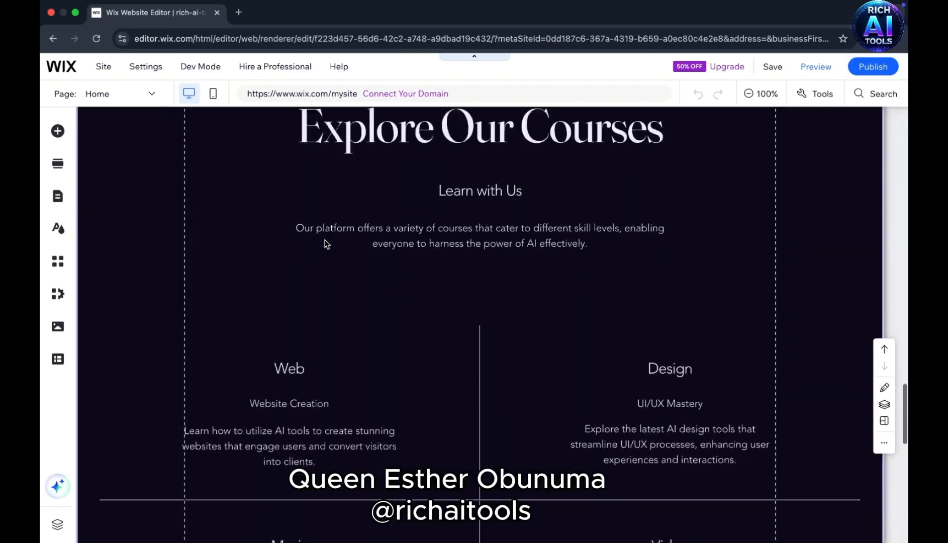
scroll(324, 243, "down", 3)
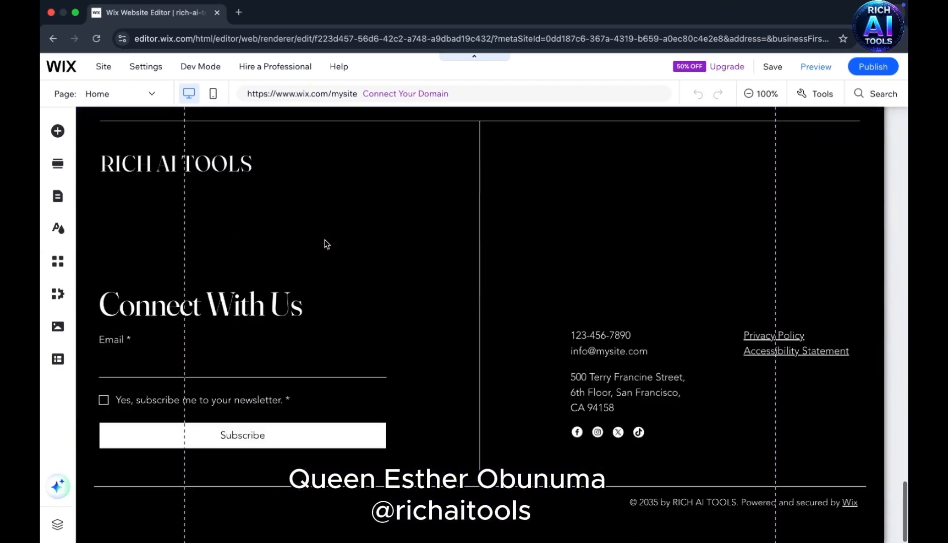
scroll(326, 245, "up", 10)
scroll(324, 244, "up", 10)
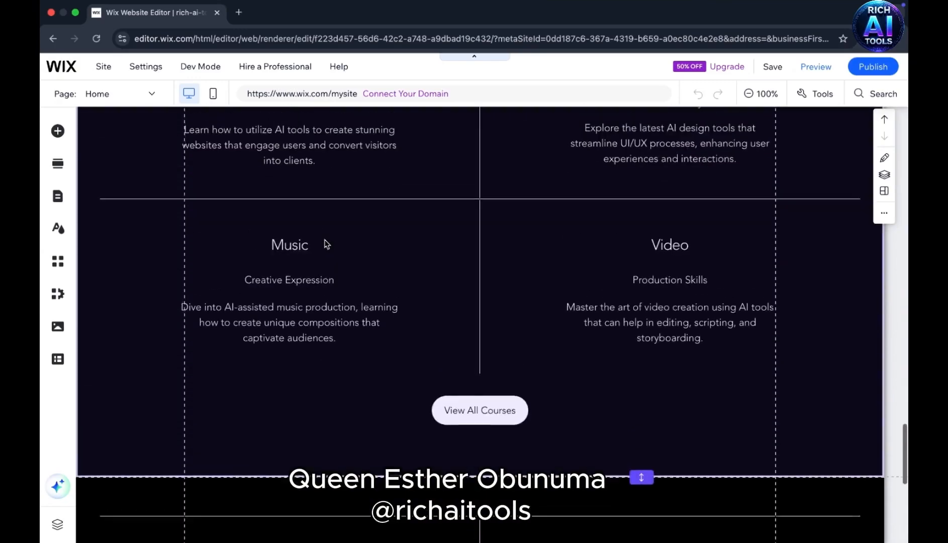
scroll(324, 244, "up", 10)
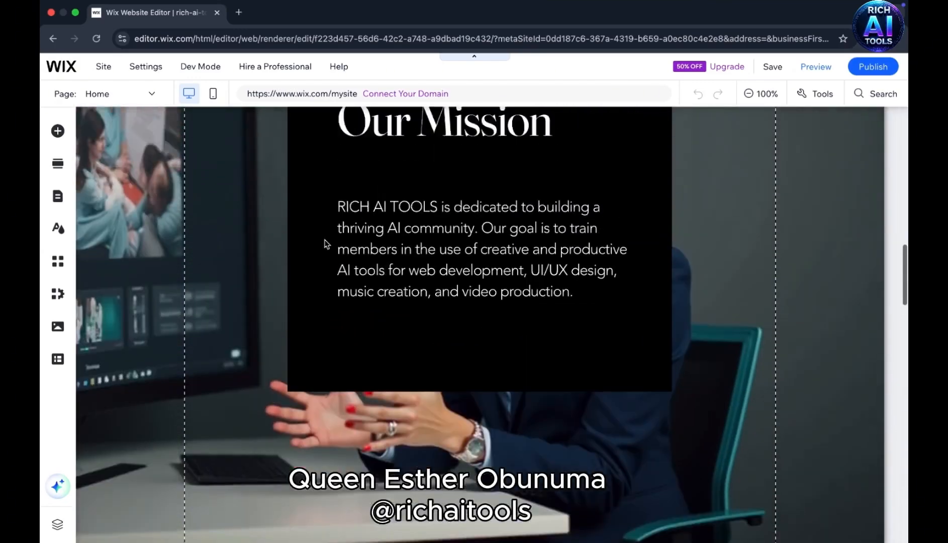
scroll(326, 244, "up", 2)
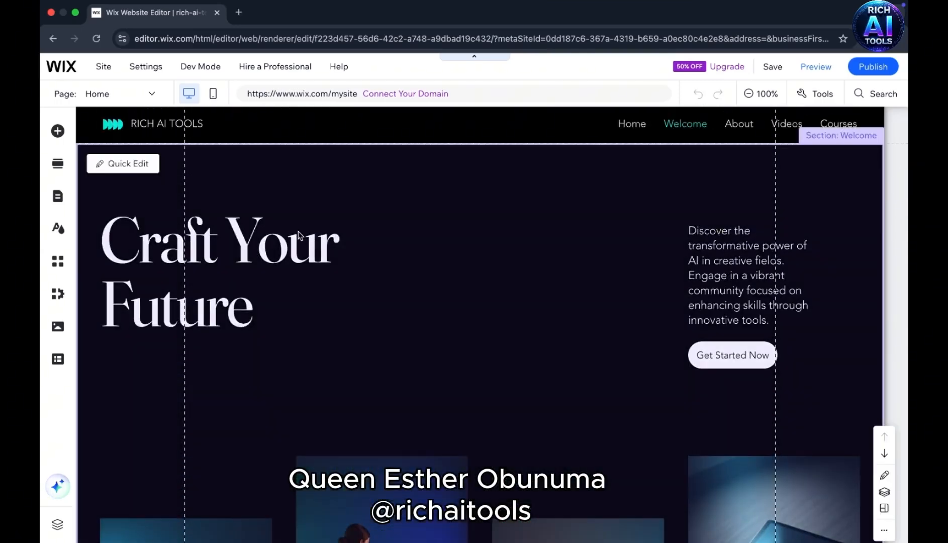
- Open Quick Edit for the Welcome section, look over its content fields and dismiss the feedback request
left_click(118, 163)
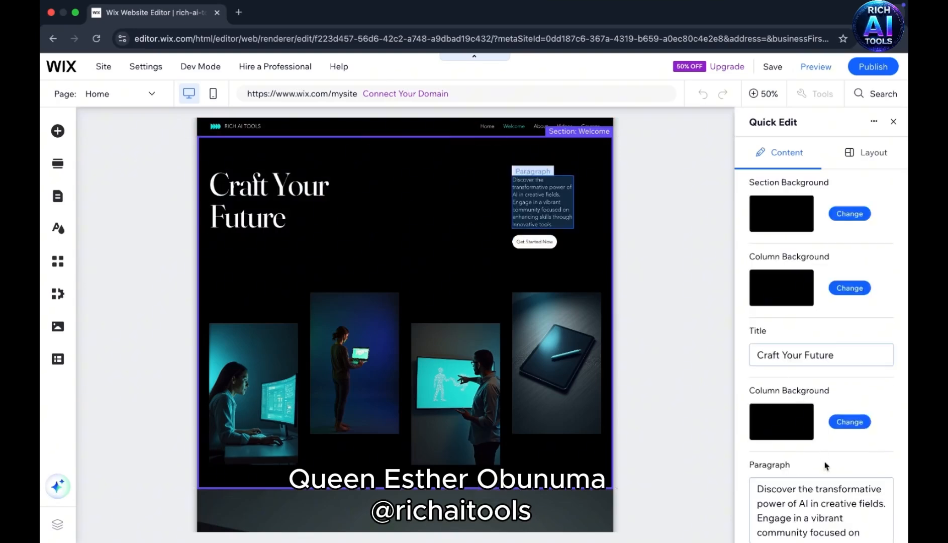
scroll(826, 466, "down", 2)
scroll(825, 465, "down", 2)
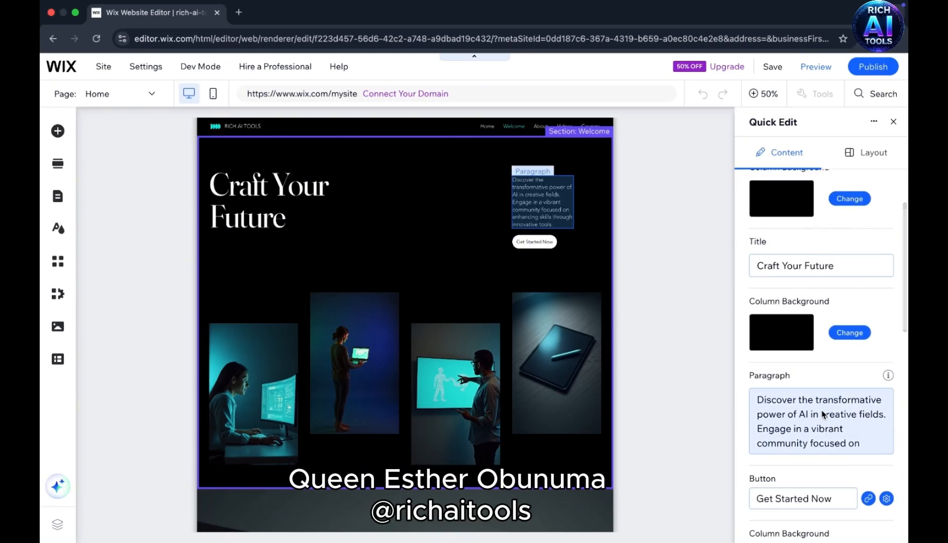
scroll(822, 413, "up", 2)
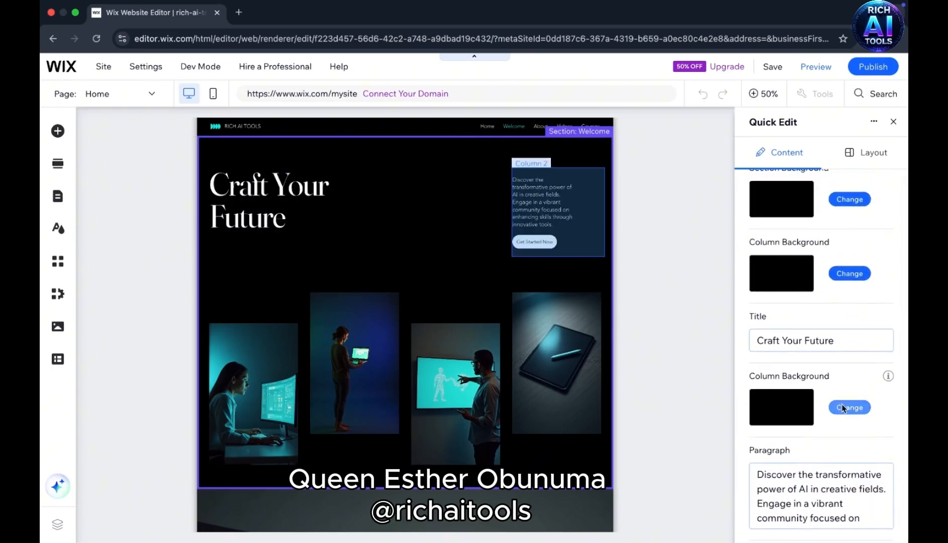
scroll(852, 281, "up", 1)
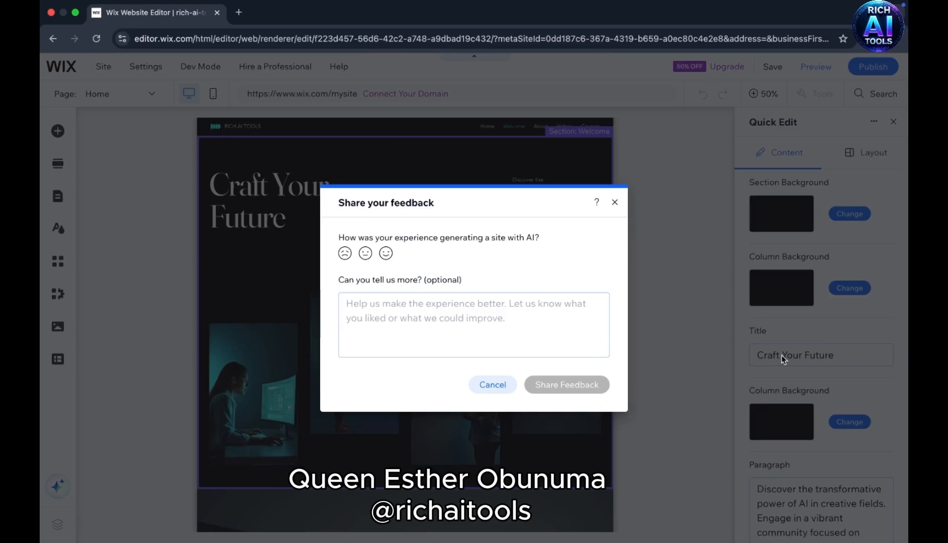
left_click(616, 203)
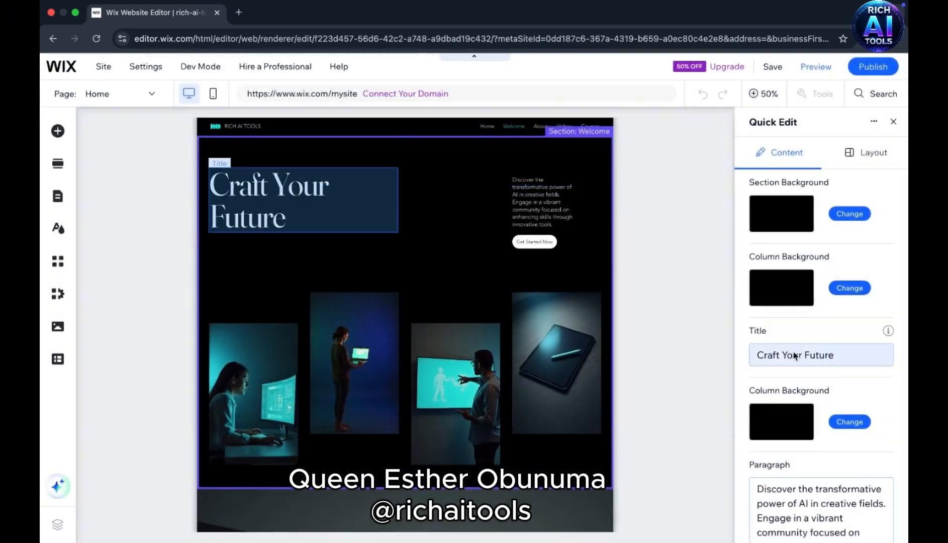
- Change the Welcome section's title to "Learn How to Craft Your Future", with a line break after "Learn How to"
left_click(781, 354)
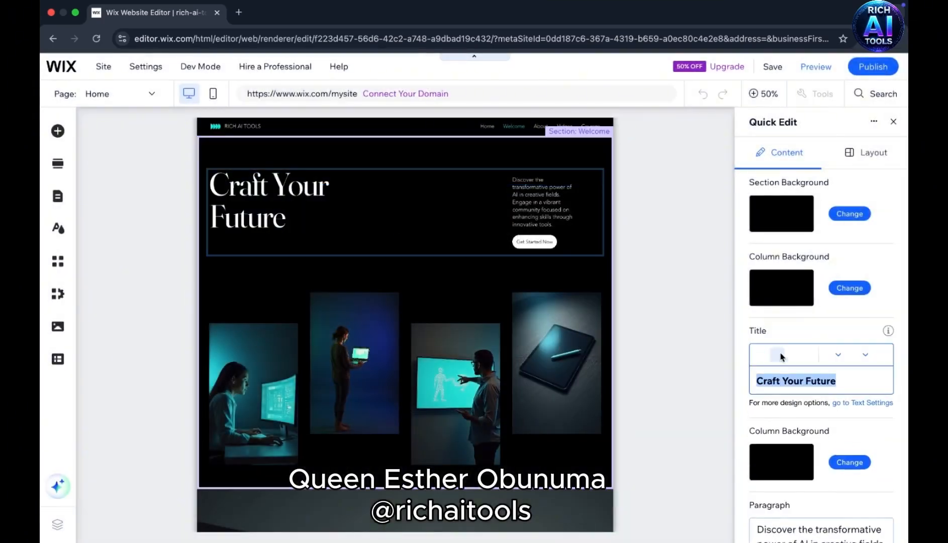
left_click(773, 381)
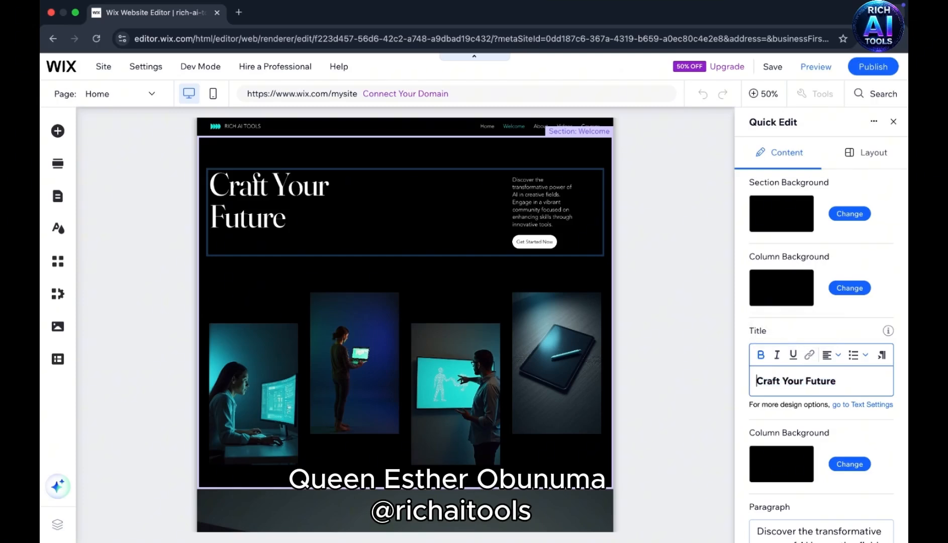
type("Learn H")
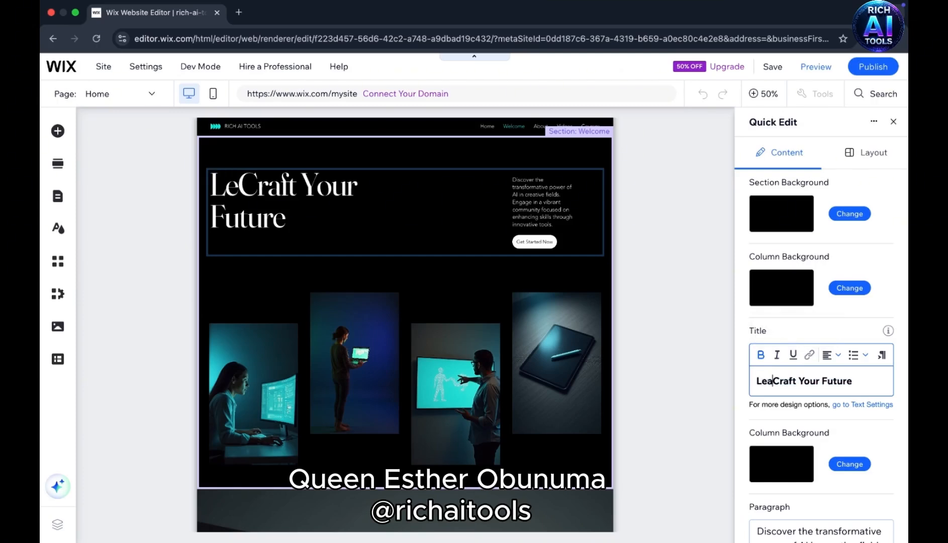
type("ow to")
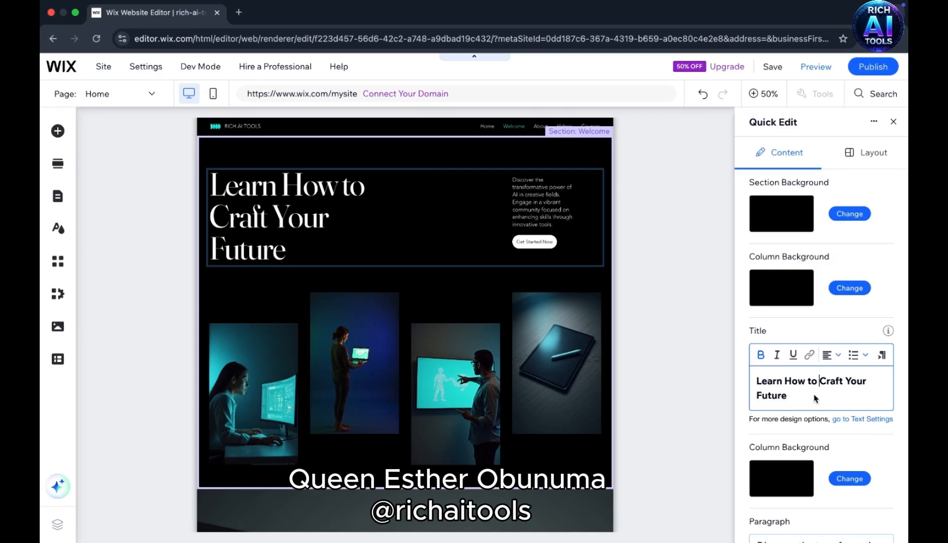
key("Return")
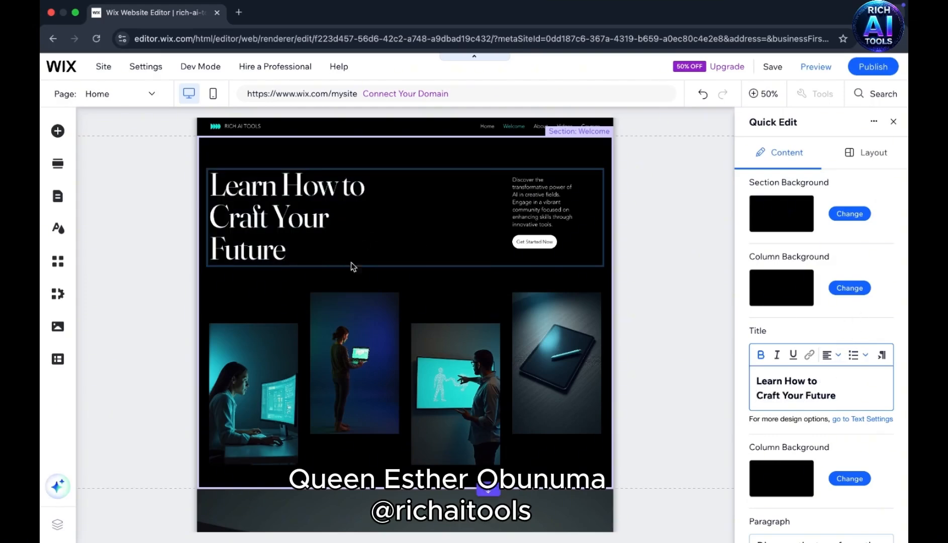
- Look over the Welcome section's remaining content fields and check its layout options in Quick Edit
scroll(829, 414, "down", 1)
scroll(828, 414, "down", 6)
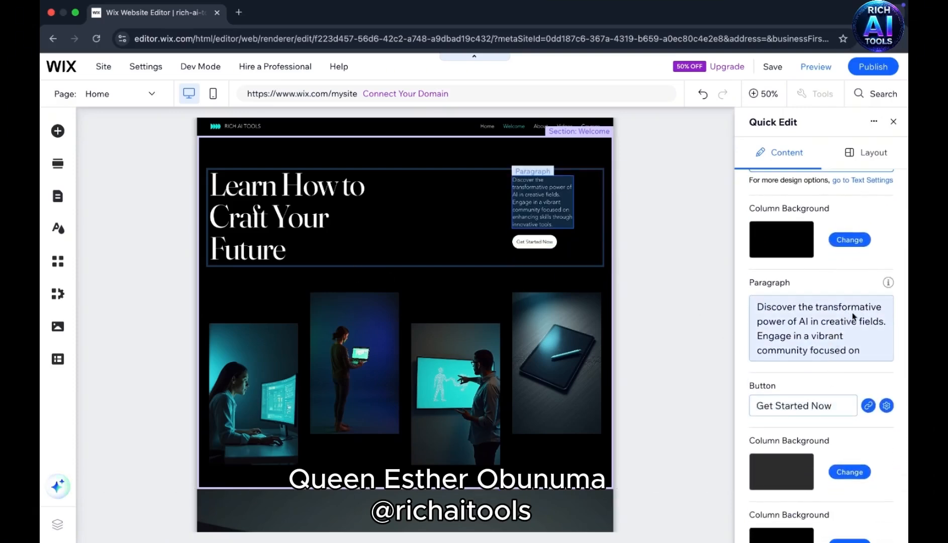
scroll(793, 350, "down", 2)
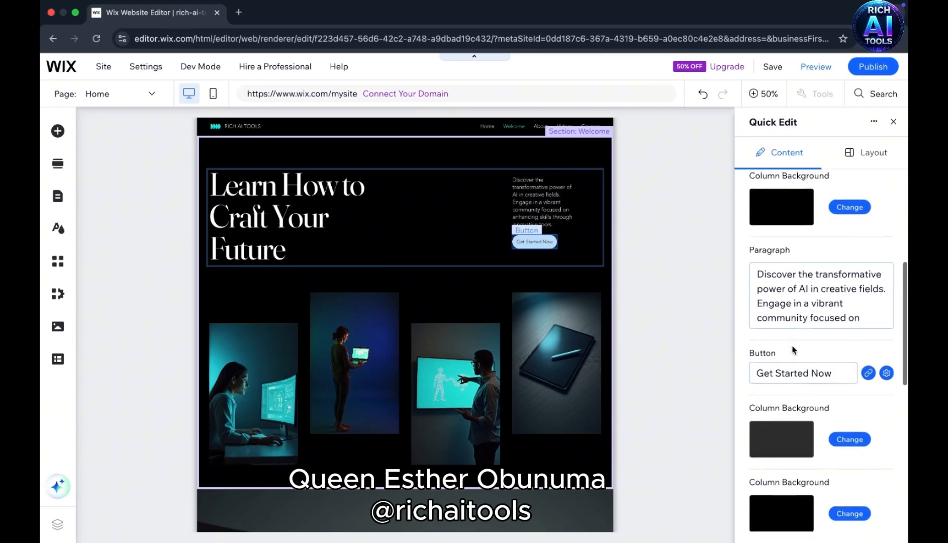
scroll(792, 350, "down", 2)
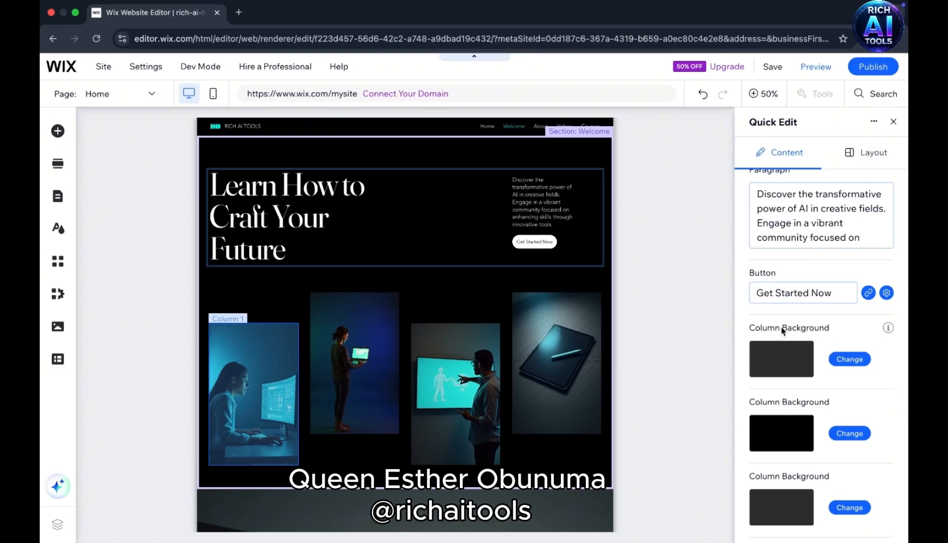
scroll(781, 326, "down", 2)
scroll(782, 327, "down", 4)
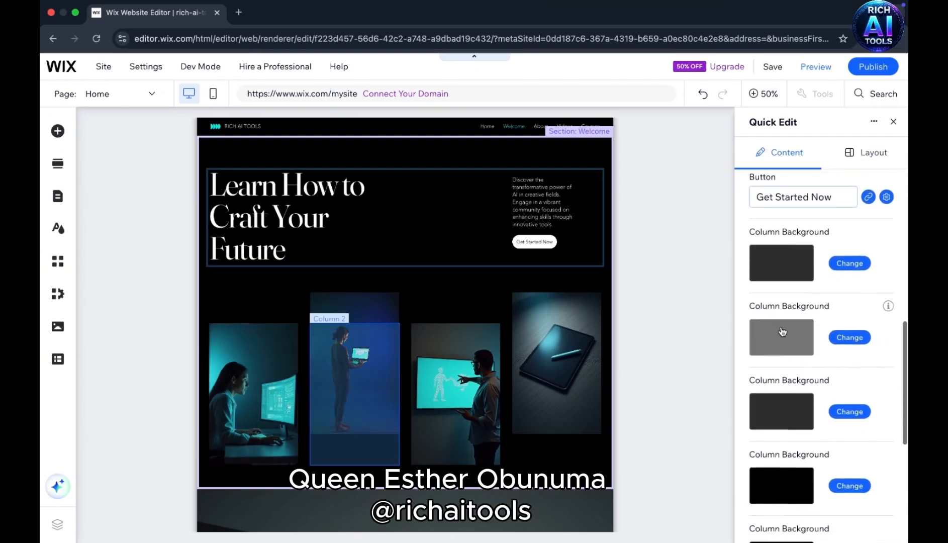
scroll(781, 326, "down", 8)
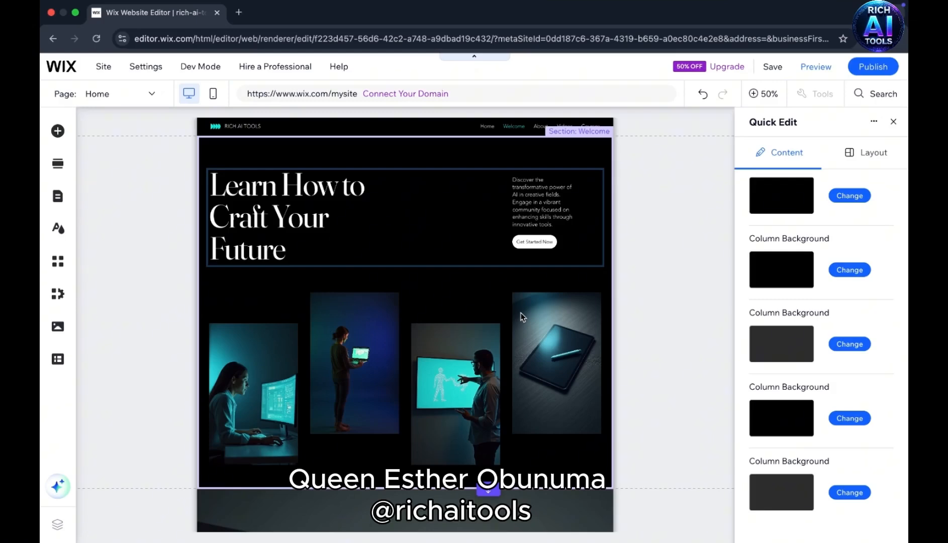
scroll(831, 403, "down", 1)
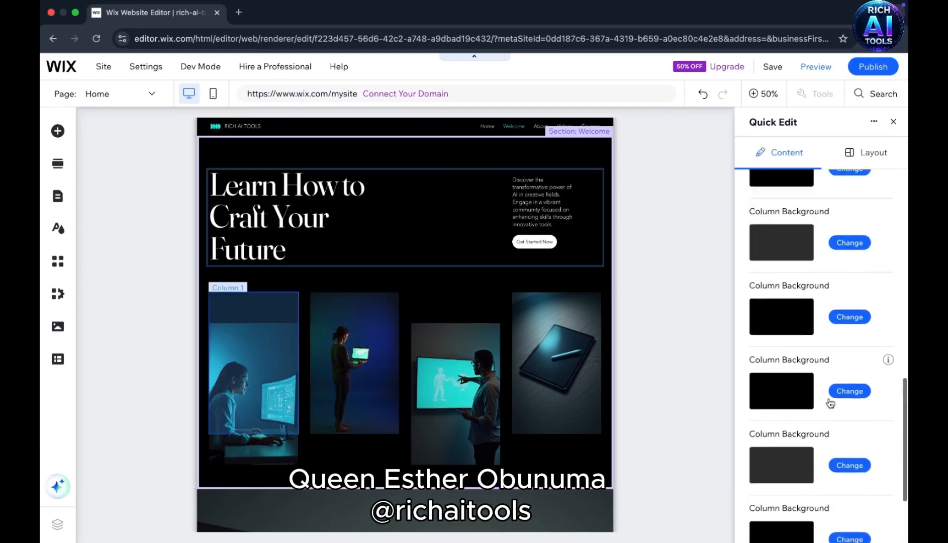
scroll(831, 403, "up", 3)
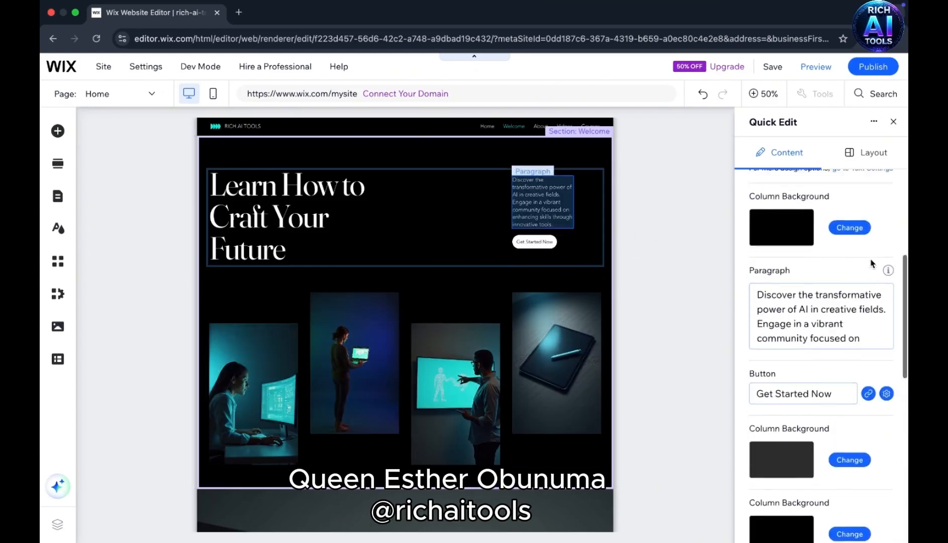
scroll(871, 262, "up", 5)
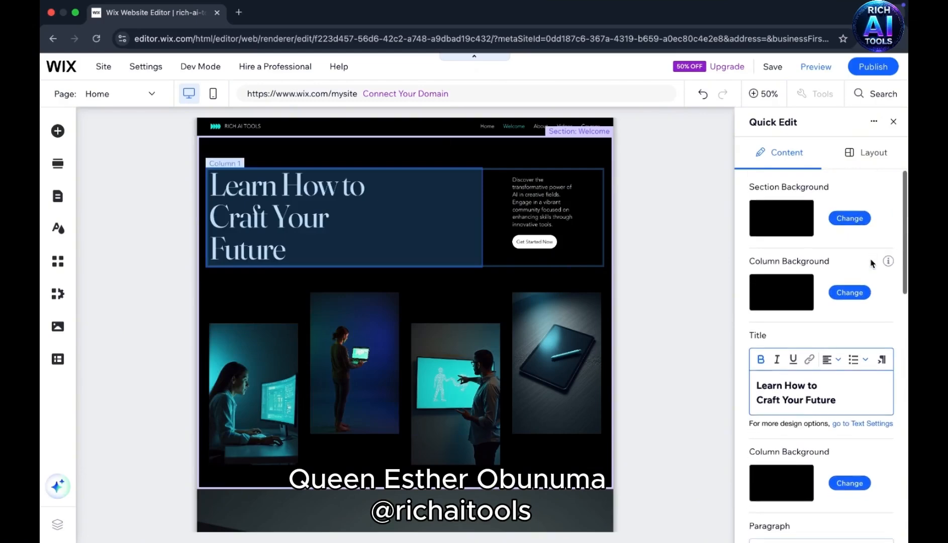
left_click(876, 156)
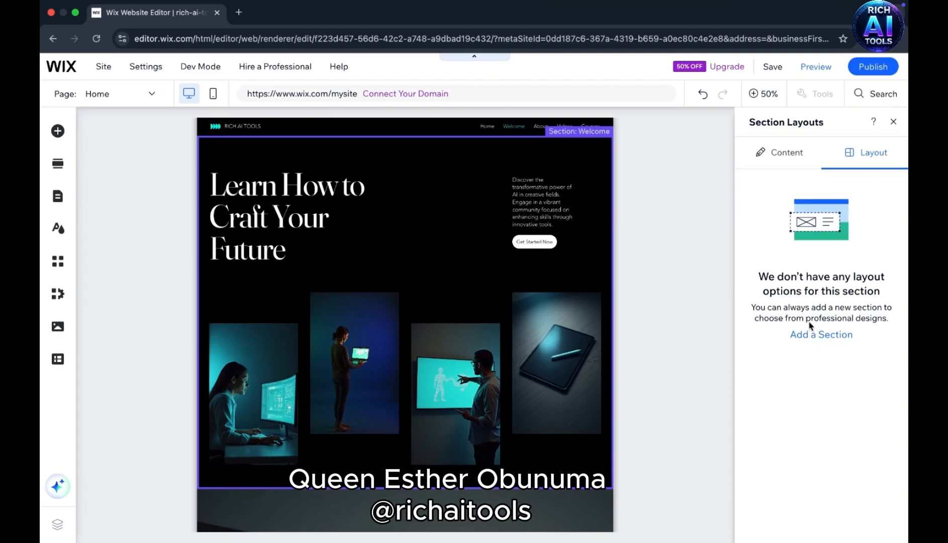
left_click(794, 153)
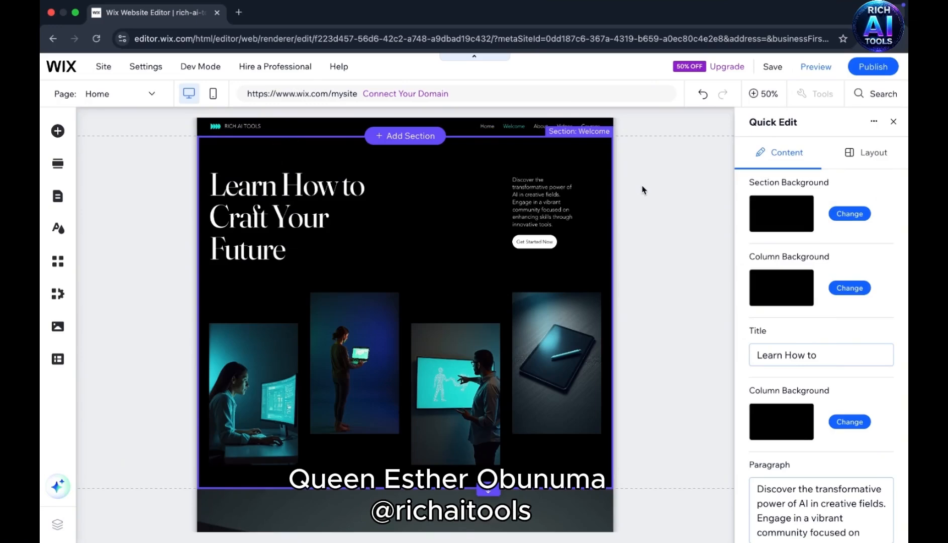
- Look through the Home page's Our Mission, Our Tutorials and Explore Our Courses sections in the editor
scroll(663, 312, "down", 3)
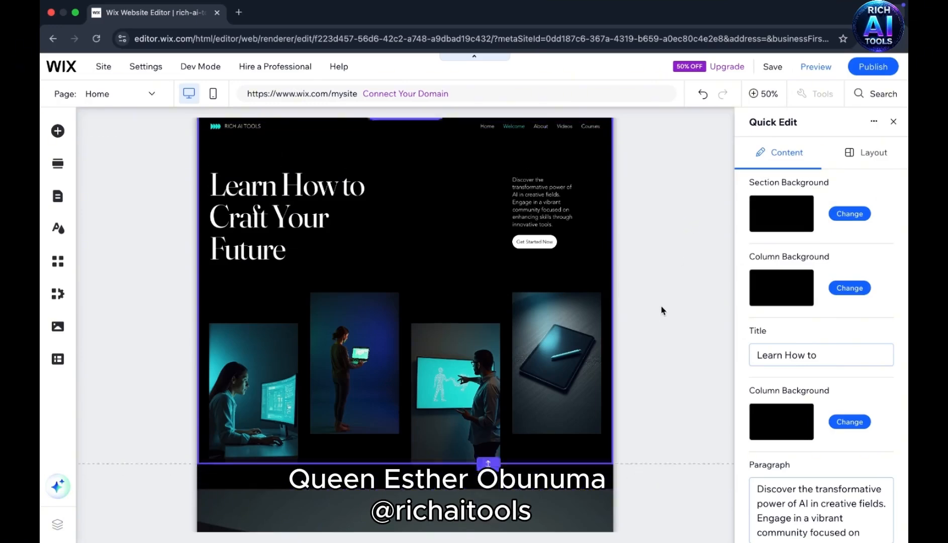
scroll(663, 310, "down", 7)
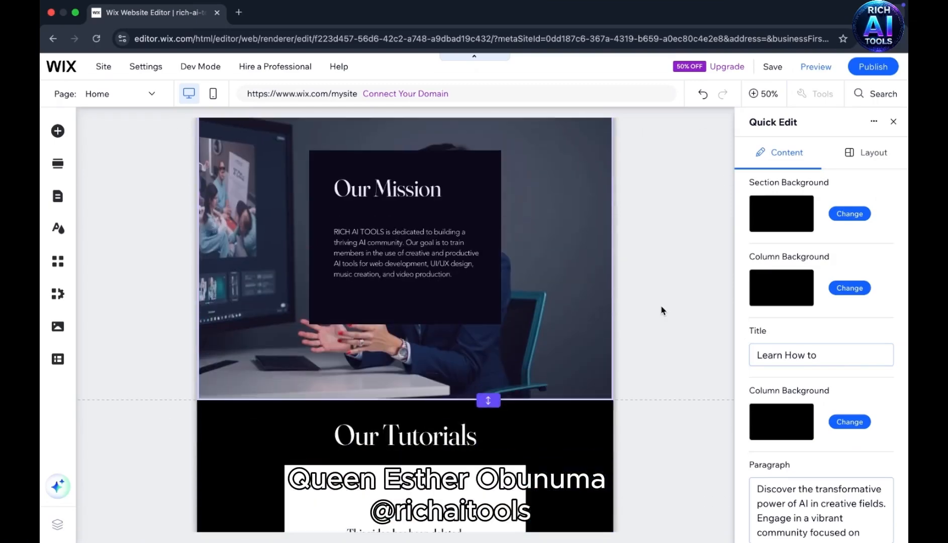
scroll(662, 311, "up", 2)
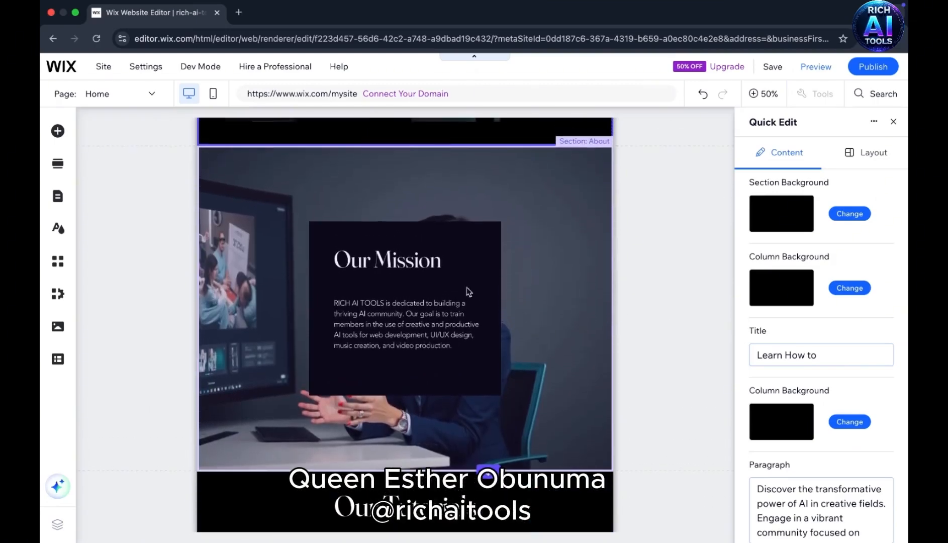
scroll(471, 377, "down", 4)
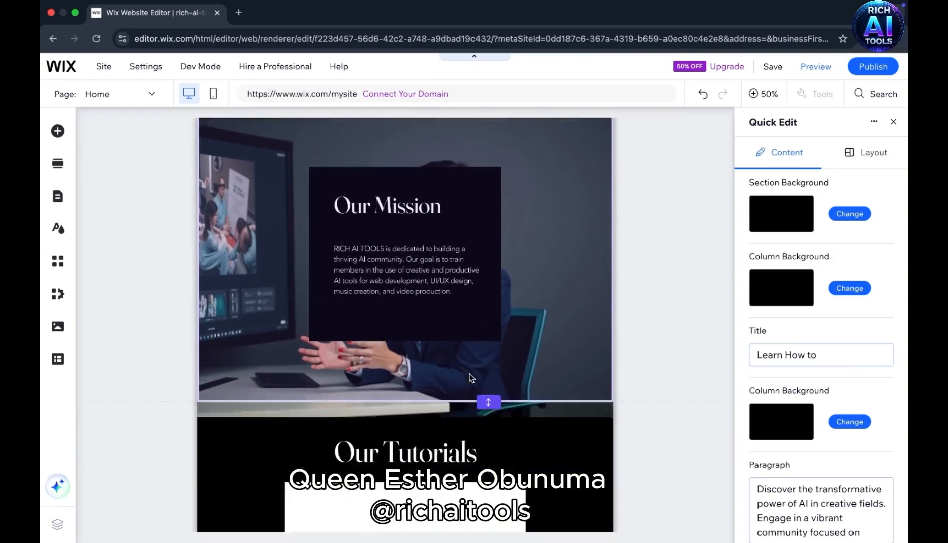
scroll(471, 377, "down", 6)
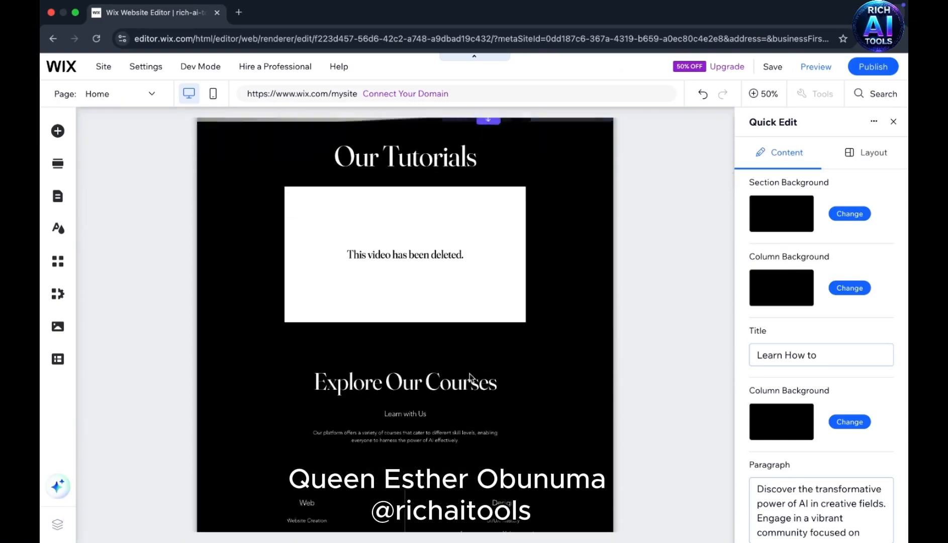
scroll(471, 377, "down", 3)
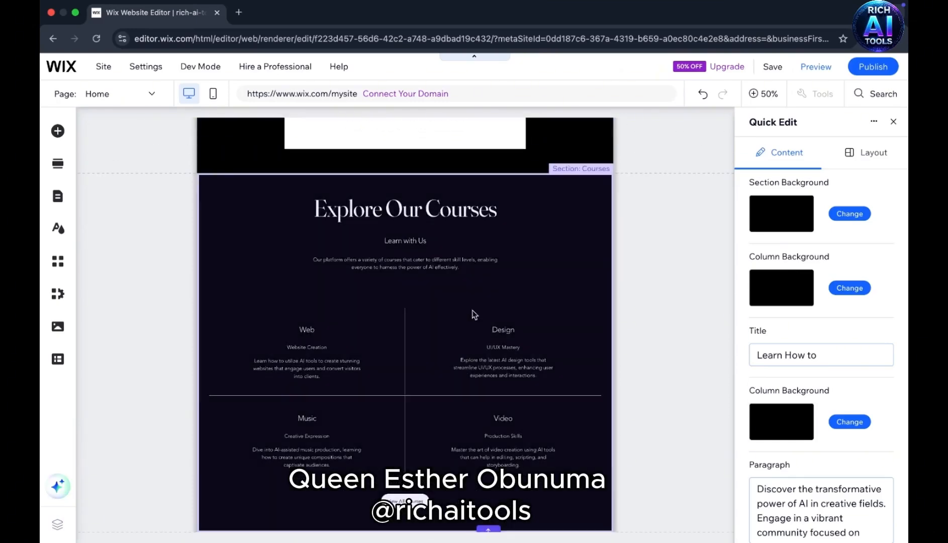
scroll(659, 271, "up", 12)
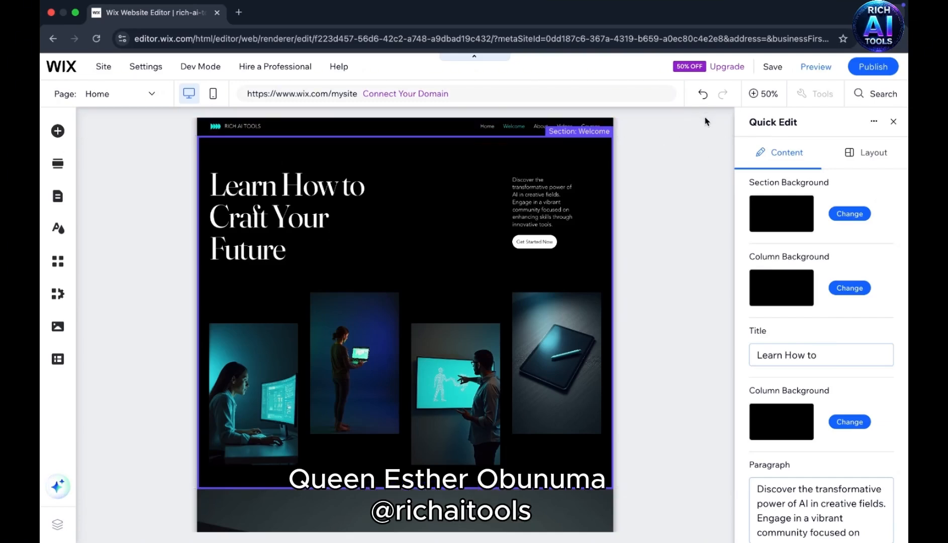
- Publish the site and copy its live web address
left_click(877, 64)
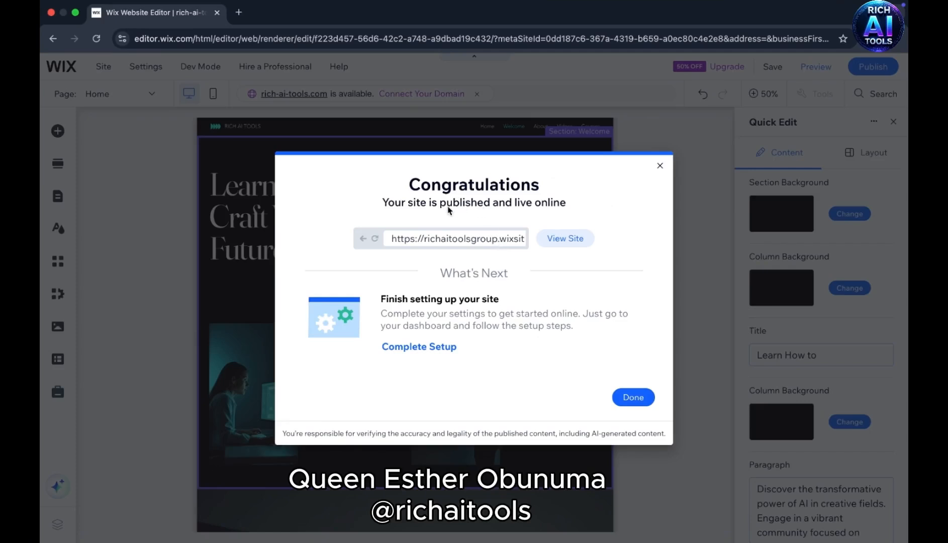
left_click(417, 240)
right_click(417, 240)
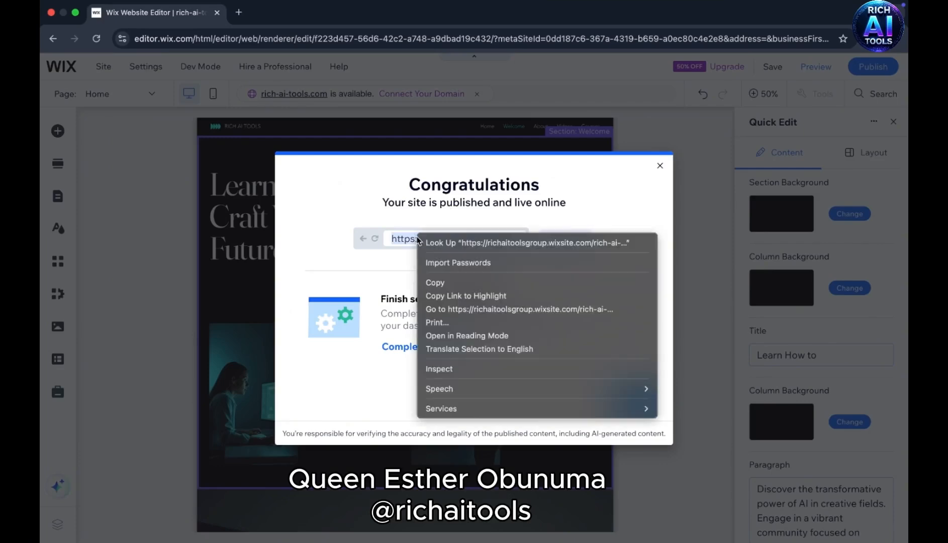
left_click(464, 281)
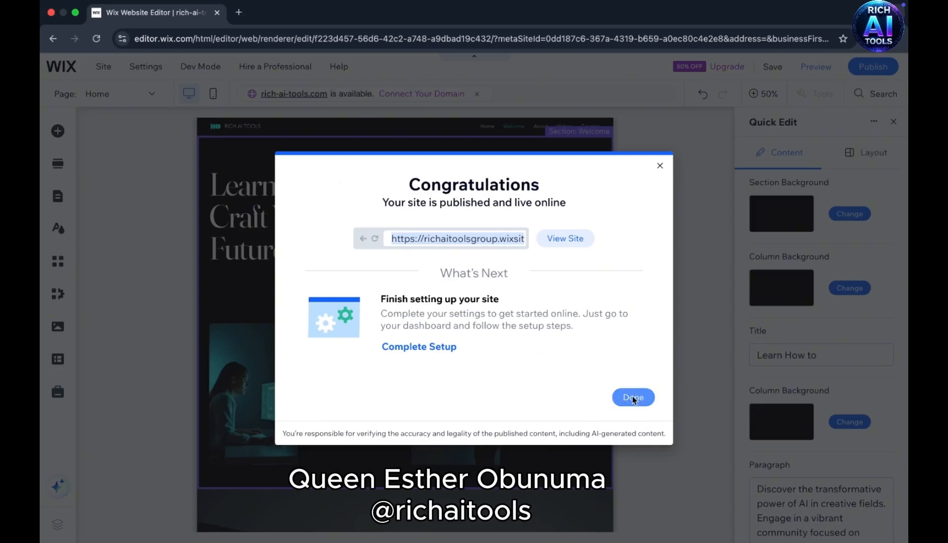
- Open the published site and look through the whole Home page, from the Welcome heading down to the newsletter form and back
left_click(571, 239)
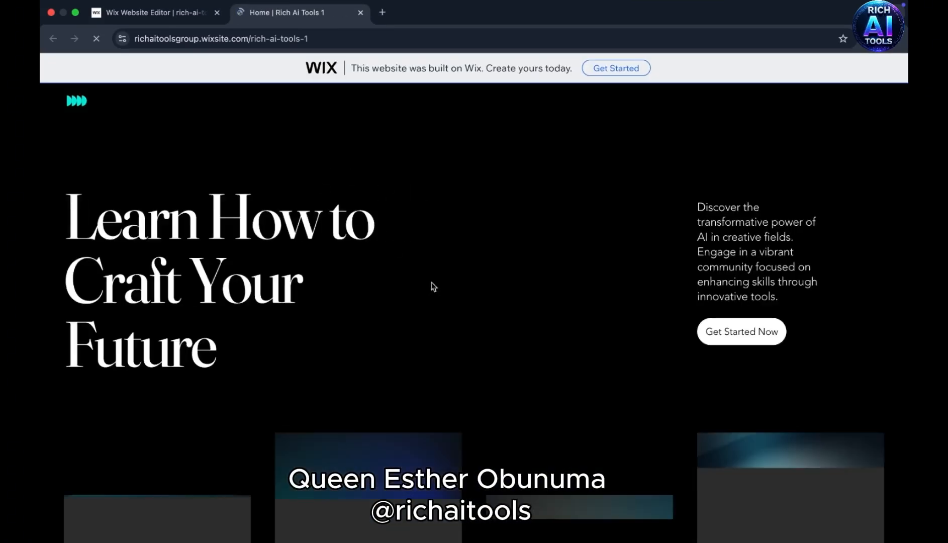
scroll(431, 282, "down", 6)
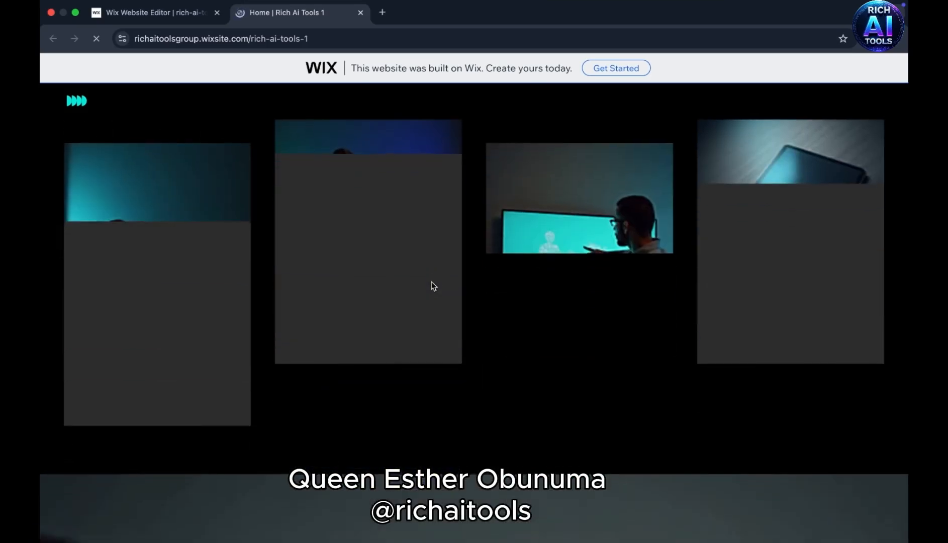
scroll(434, 286, "down", 5)
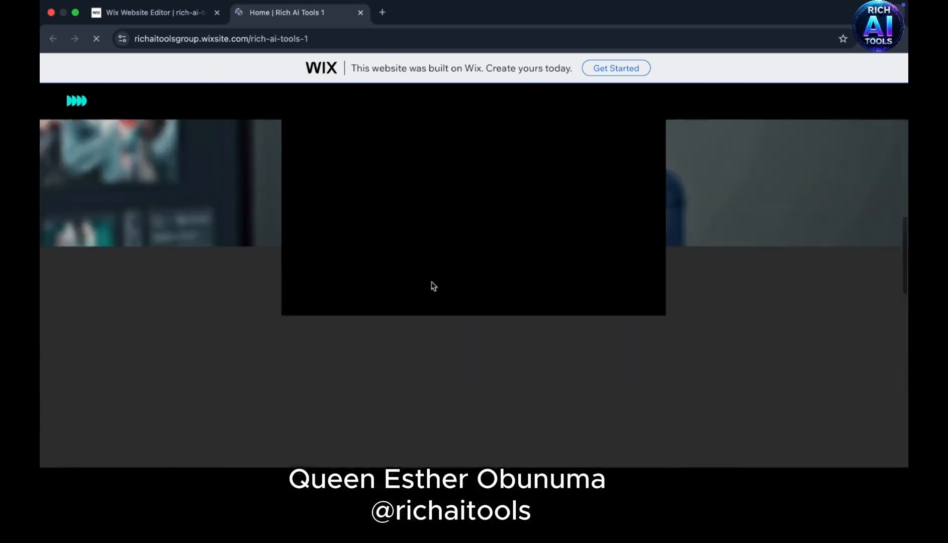
scroll(433, 286, "up", 10)
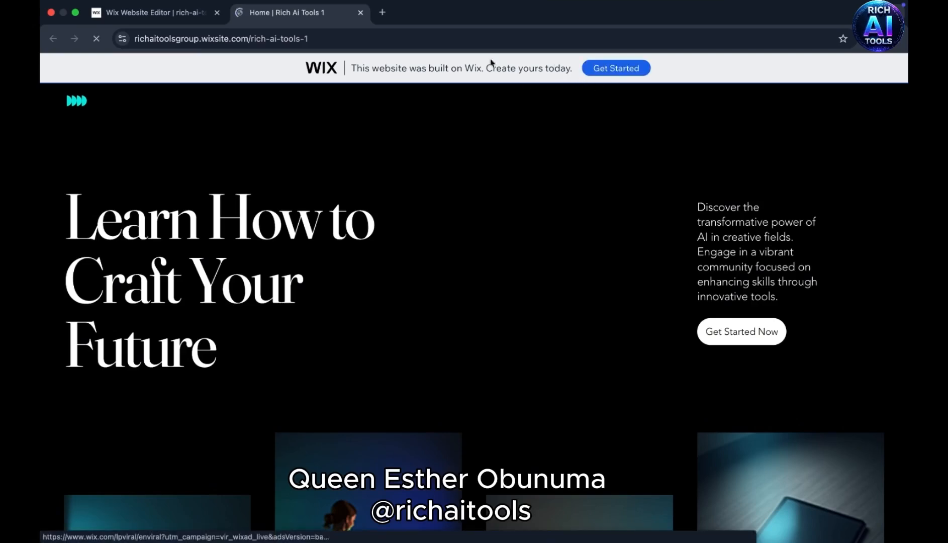
scroll(415, 165, "down", 3)
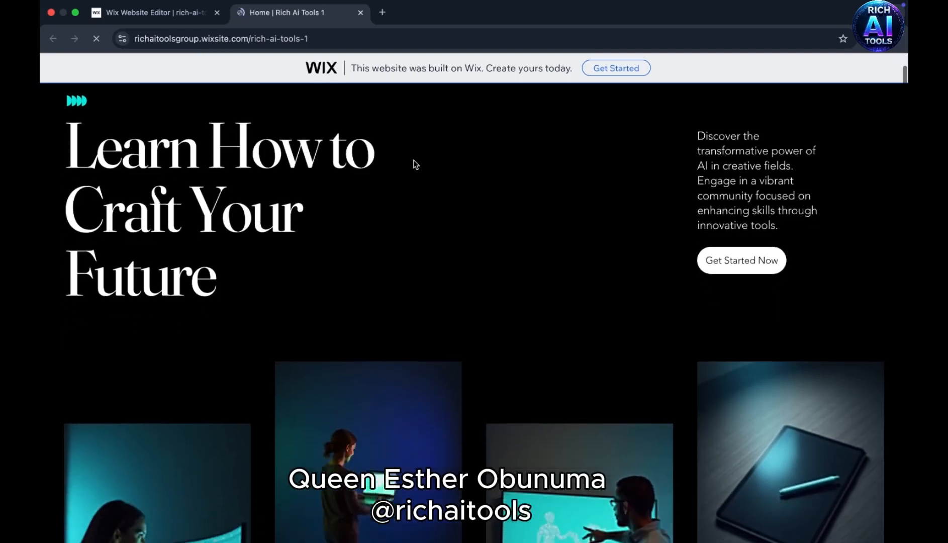
scroll(415, 164, "down", 4)
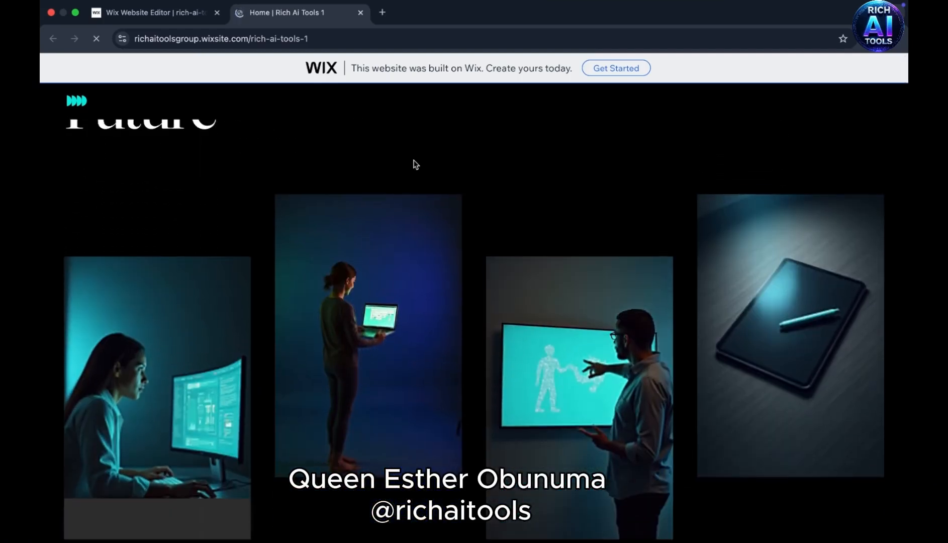
scroll(415, 165, "down", 3)
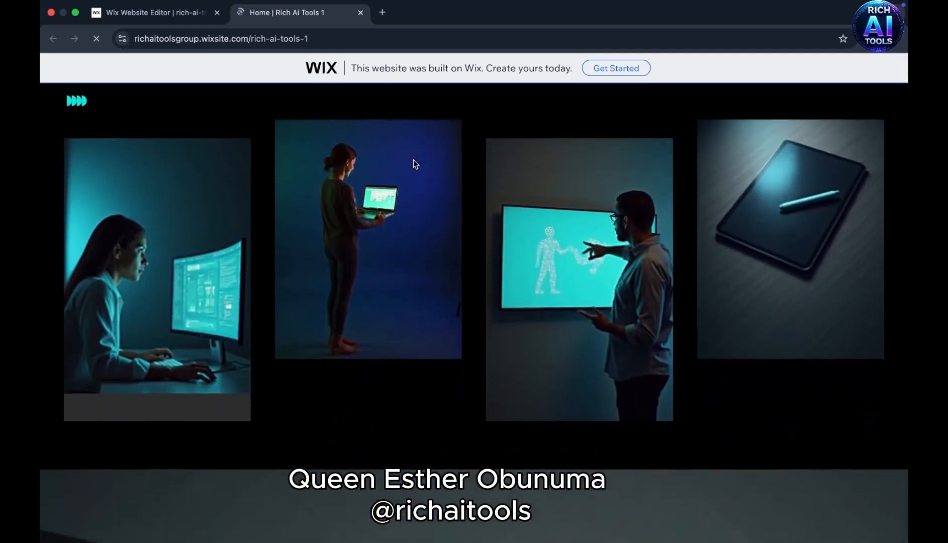
scroll(413, 165, "down", 6)
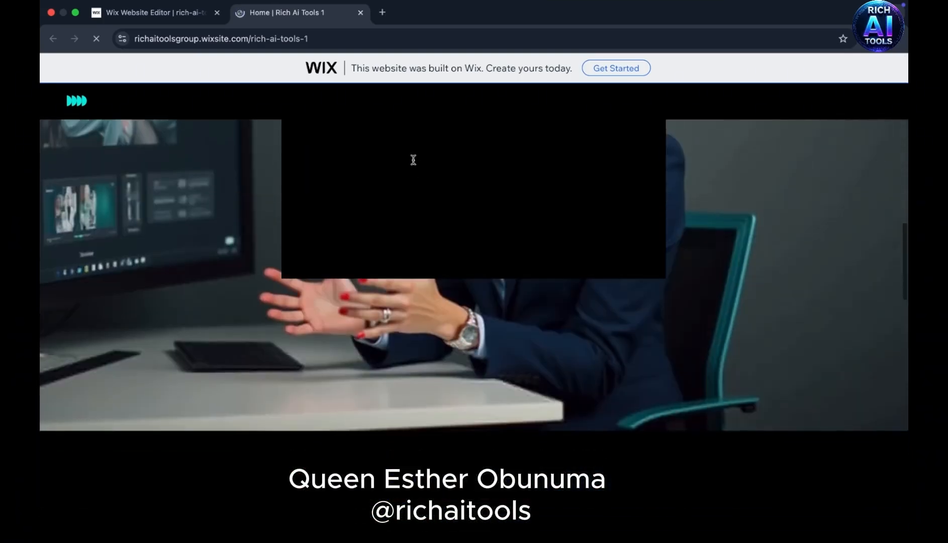
scroll(413, 160, "down", 15)
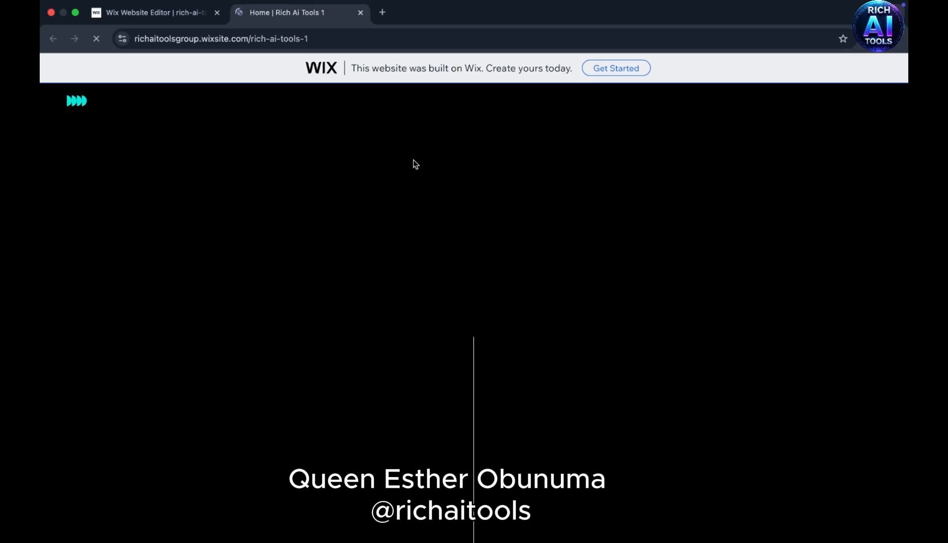
scroll(413, 160, "down", 6)
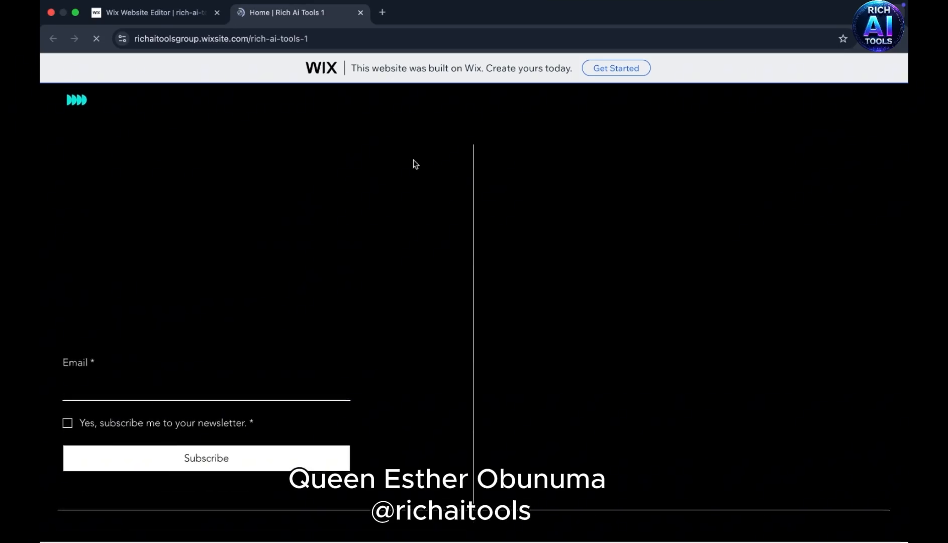
scroll(413, 160, "up", 15)
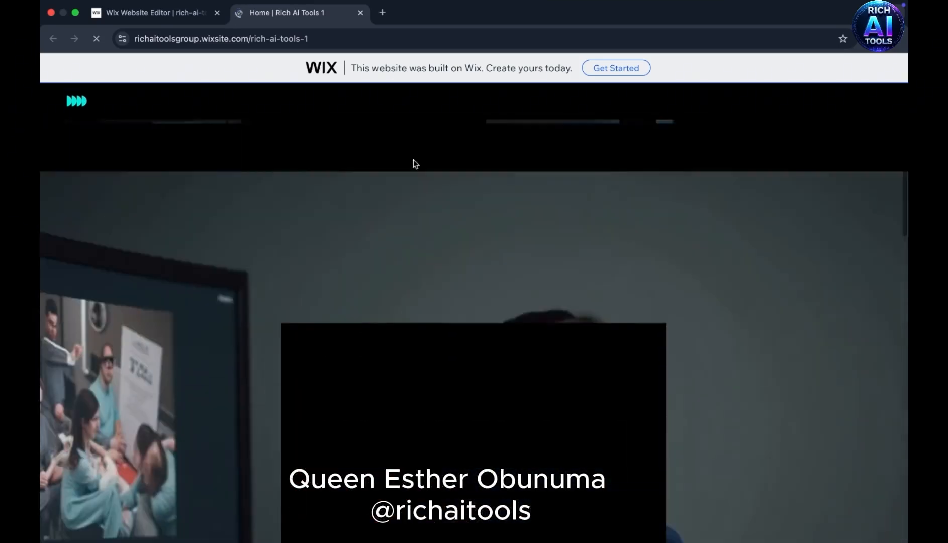
scroll(414, 161, "up", 10)
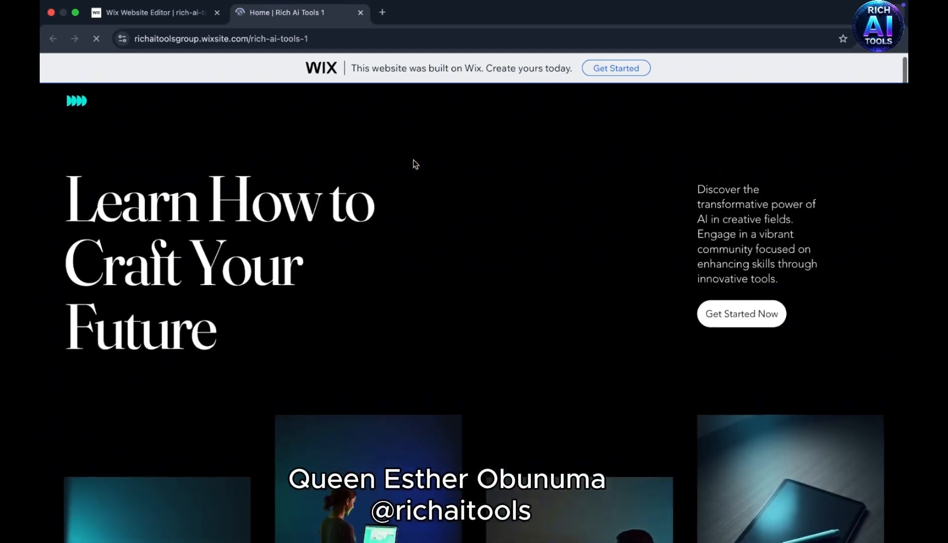
scroll(413, 159, "up", 1)
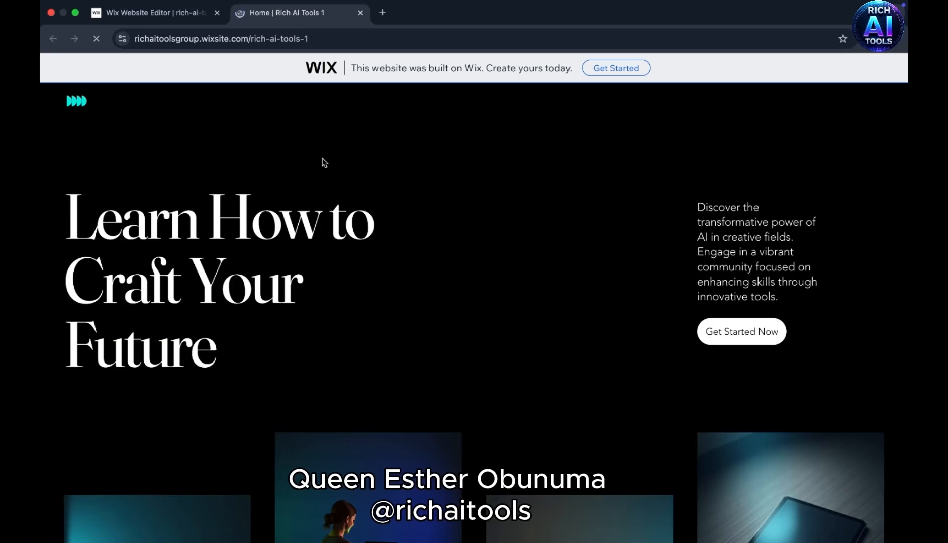
- Review the live Home page's Welcome images, Our Mission, tutorial video and Explore Our Courses sections, then return to the page start
scroll(324, 212, "down", 1)
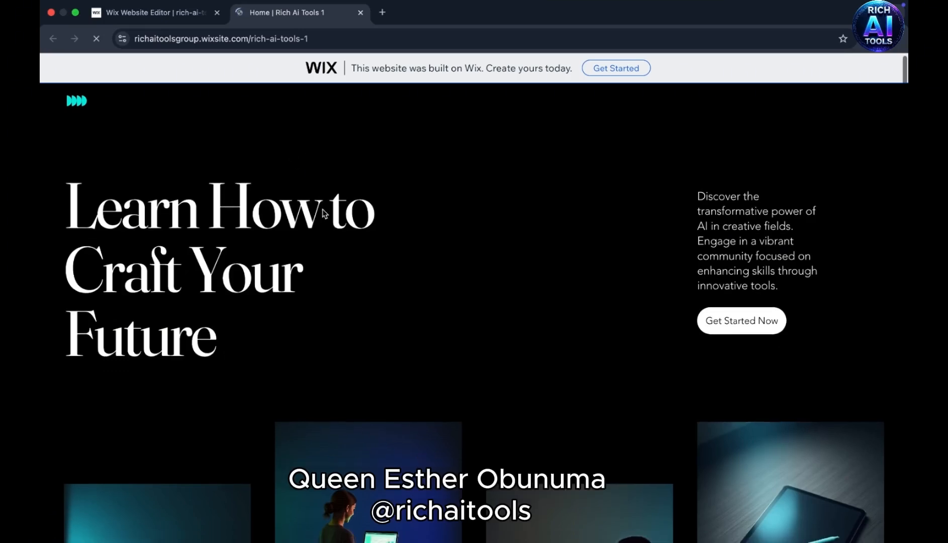
scroll(323, 212, "down", 5)
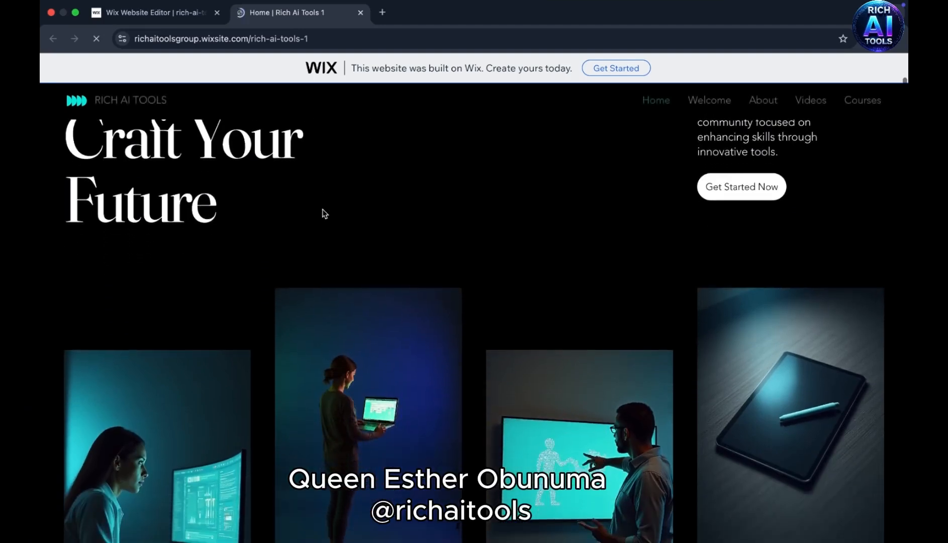
scroll(325, 213, "down", 2)
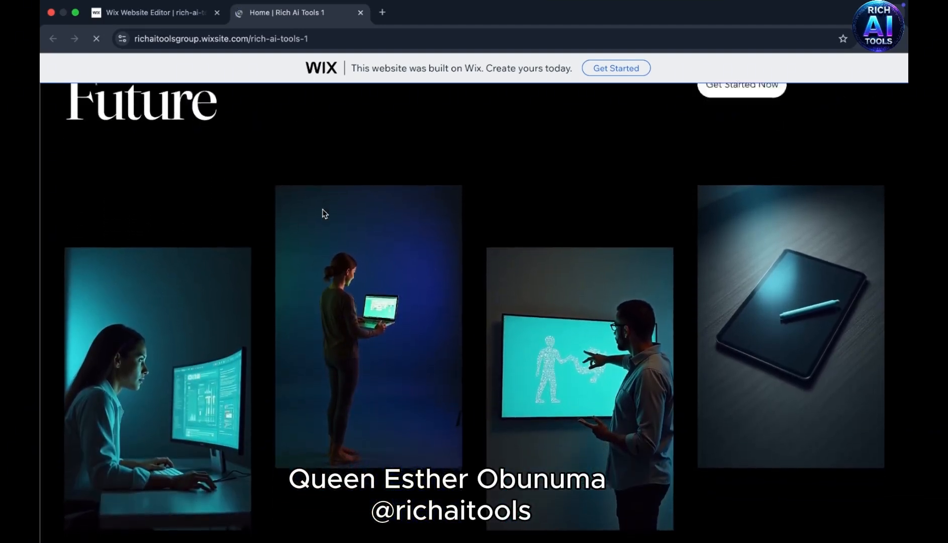
scroll(325, 213, "down", 10)
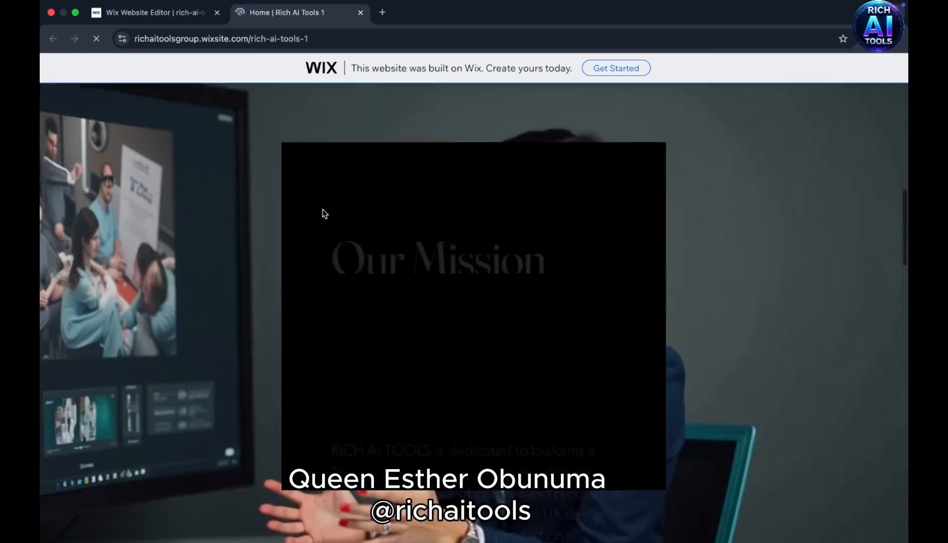
scroll(324, 212, "down", 20)
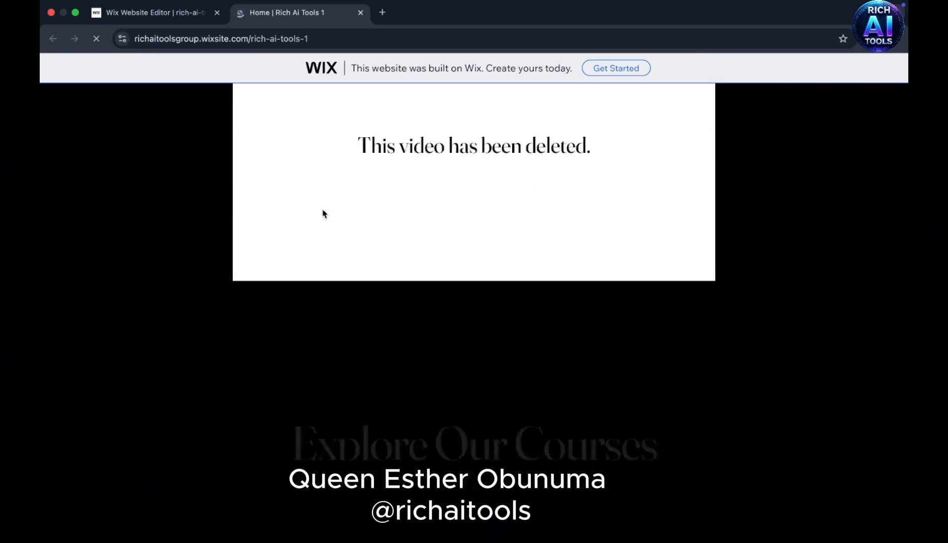
scroll(325, 214, "down", 5)
scroll(324, 213, "up", 20)
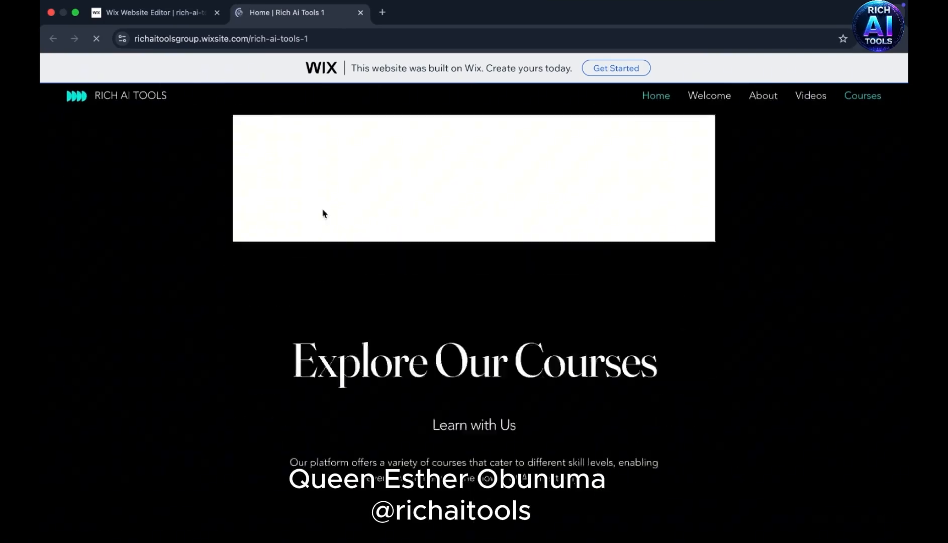
scroll(324, 213, "up", 3)
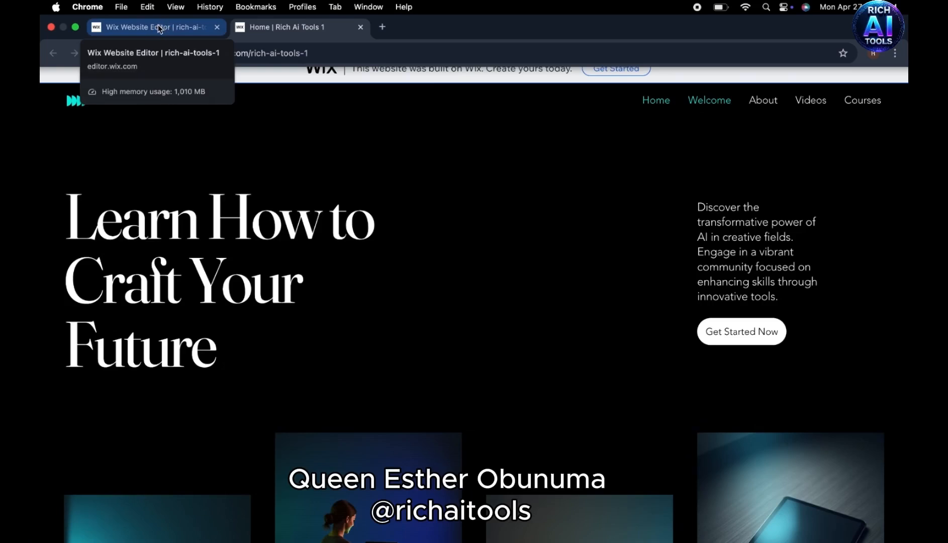
- Return to the Wix editor, dismiss the publish confirmation and choose to edit the mobile site
left_click(282, 28)
left_click(167, 28)
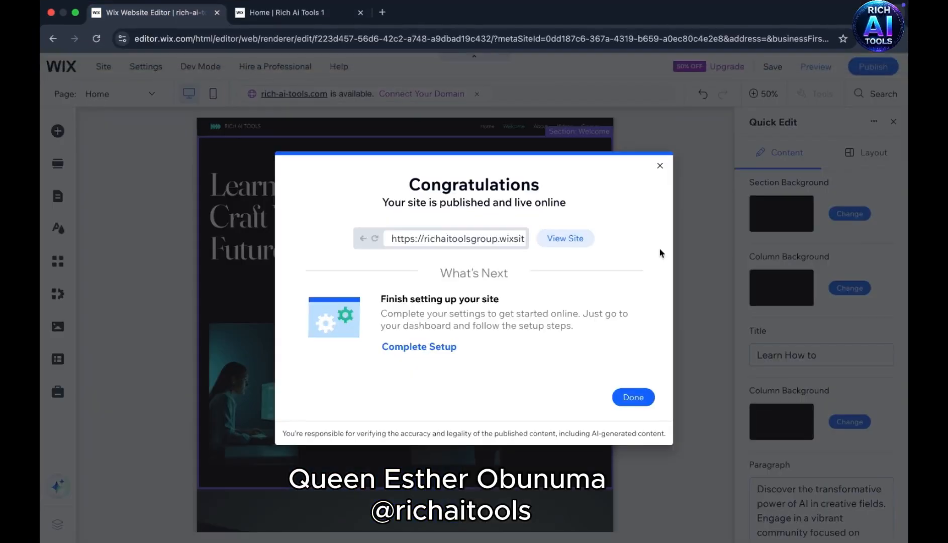
left_click(627, 397)
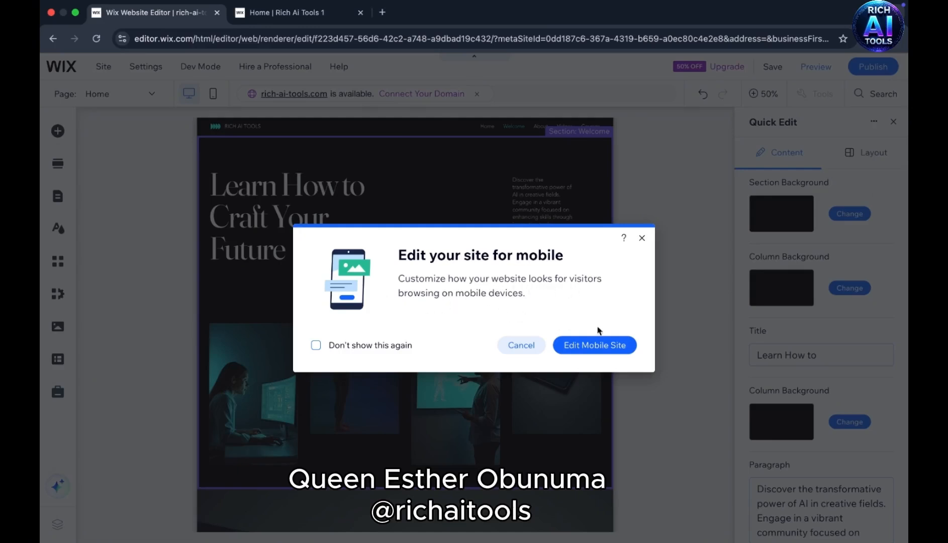
left_click(586, 348)
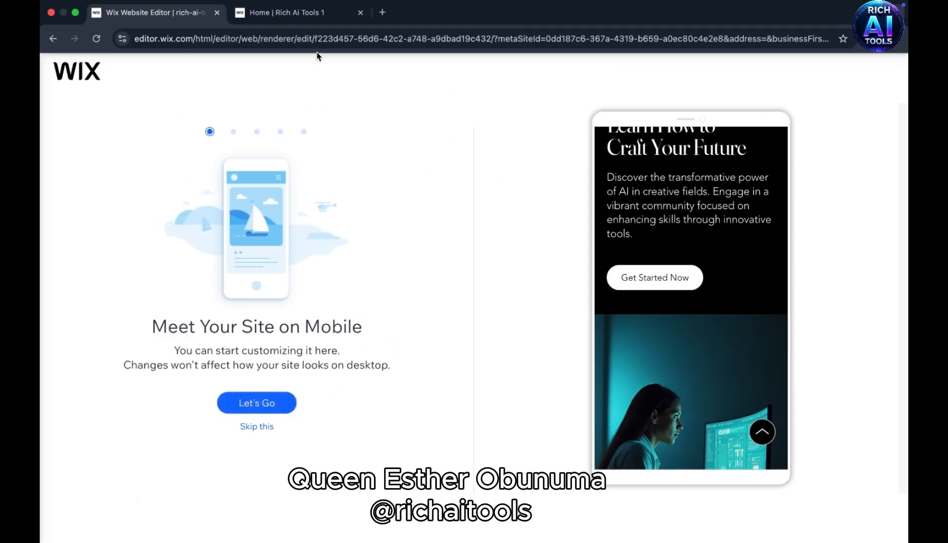
- Check the Welcome section's image gallery on the live desktop site, then go back to the mobile site introduction
left_click(295, 11)
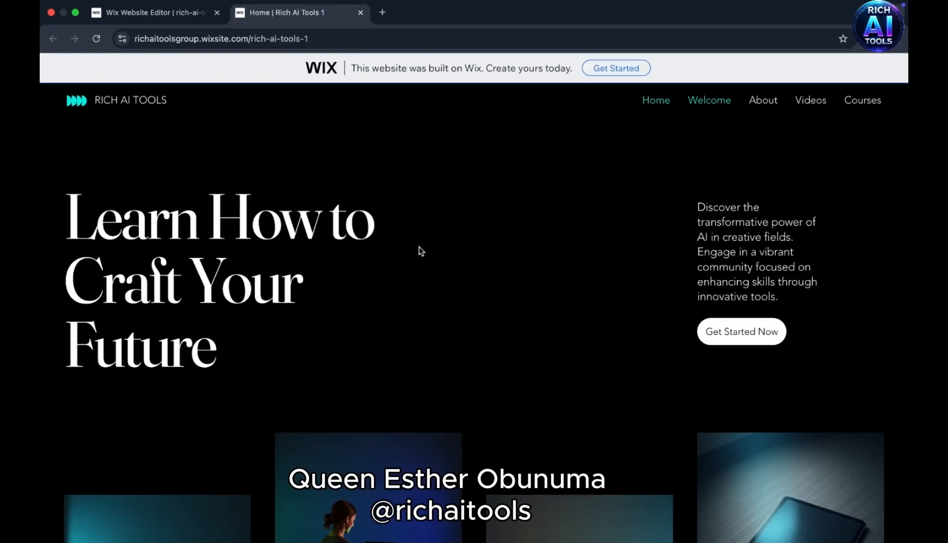
scroll(296, 312, "down", 10)
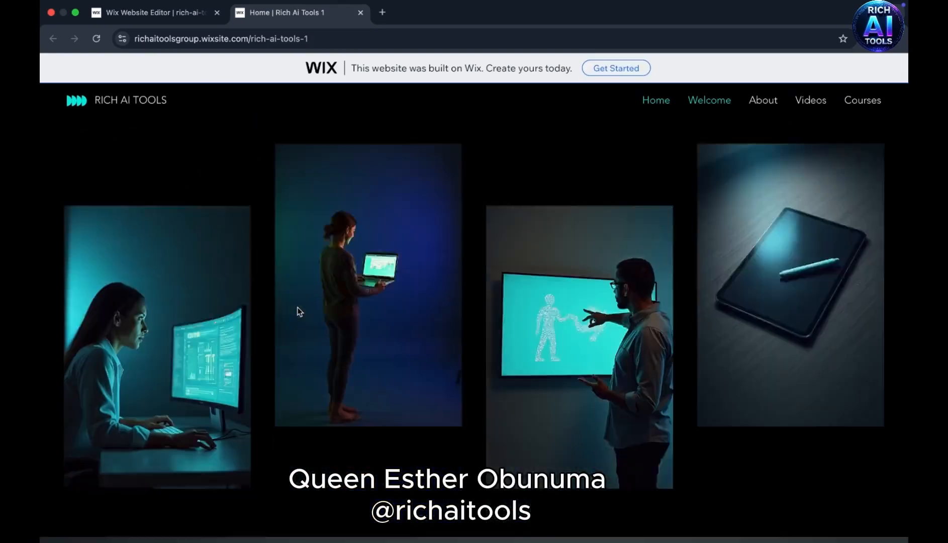
scroll(299, 310, "down", 5)
scroll(298, 308, "up", 12)
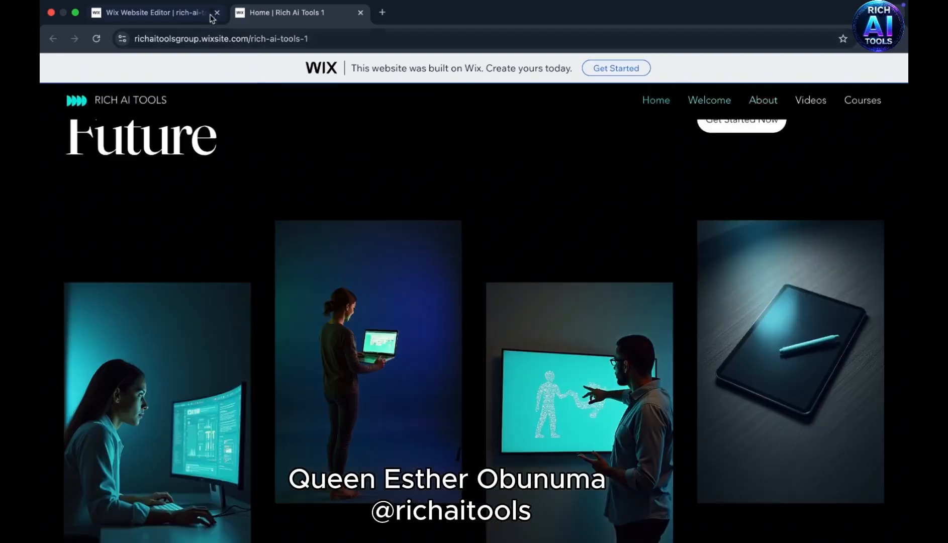
left_click(170, 13)
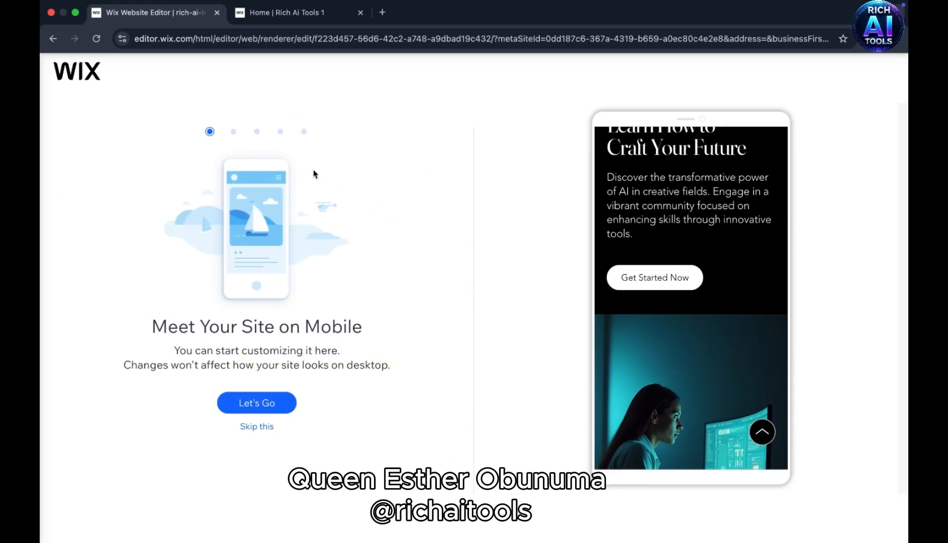
- Test the live site's Welcome, About and Videos navigation links and view the section each one opens
left_click(290, 12)
scroll(443, 262, "down", 1)
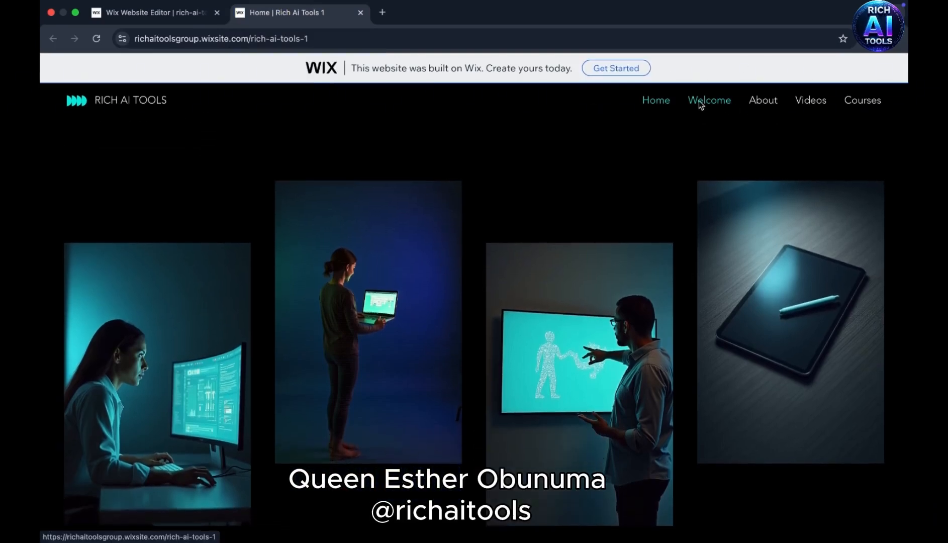
left_click(698, 103)
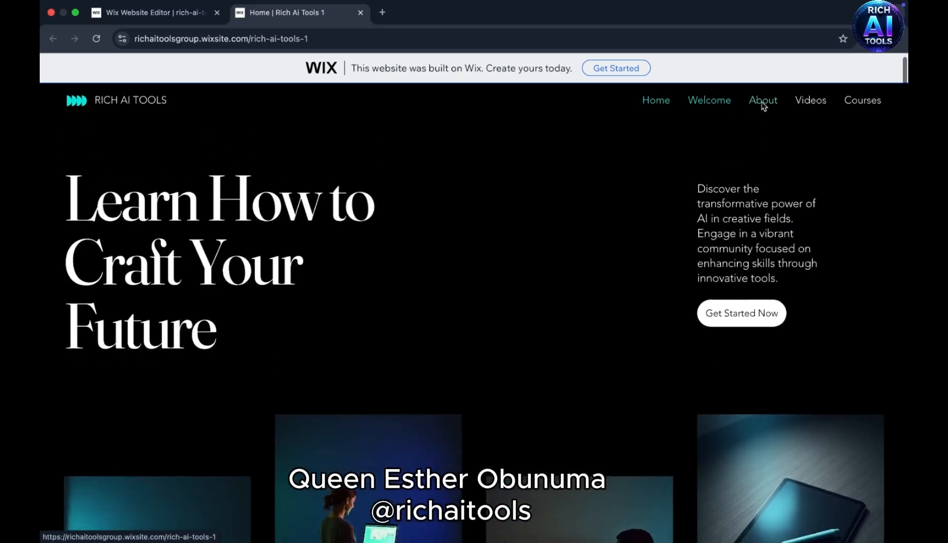
left_click(762, 102)
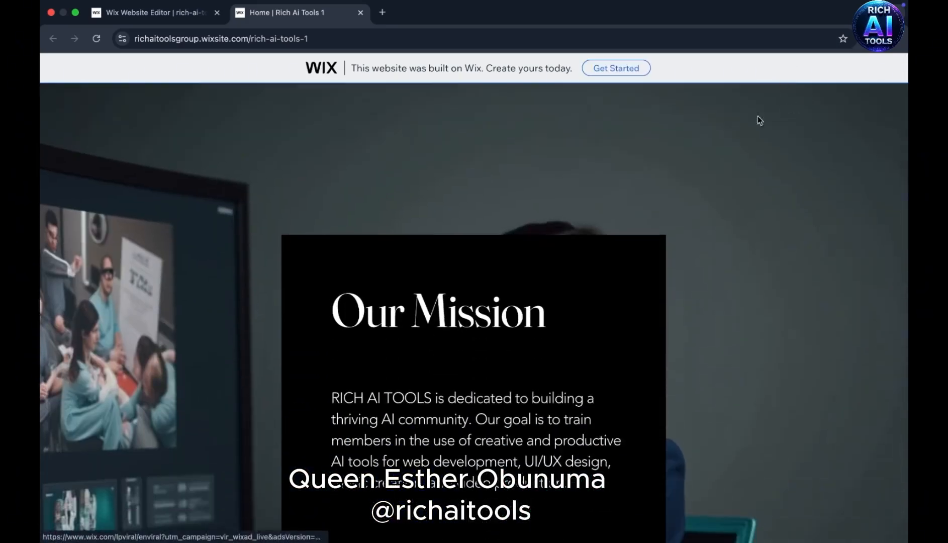
scroll(735, 146, "up", 10)
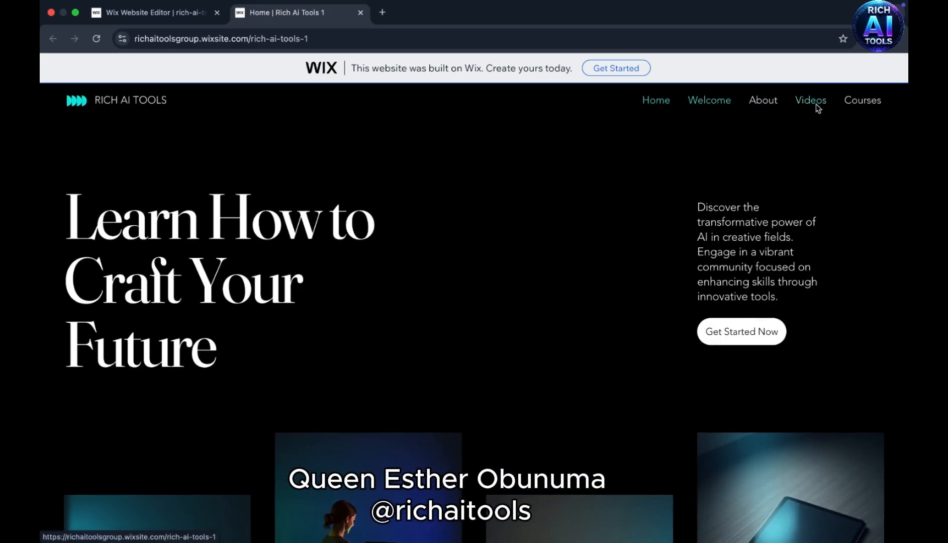
left_click(812, 102)
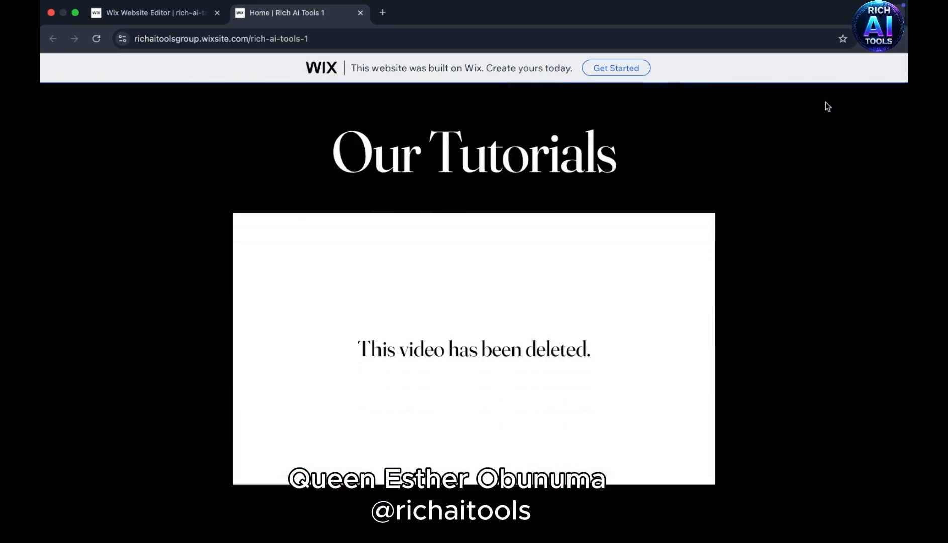